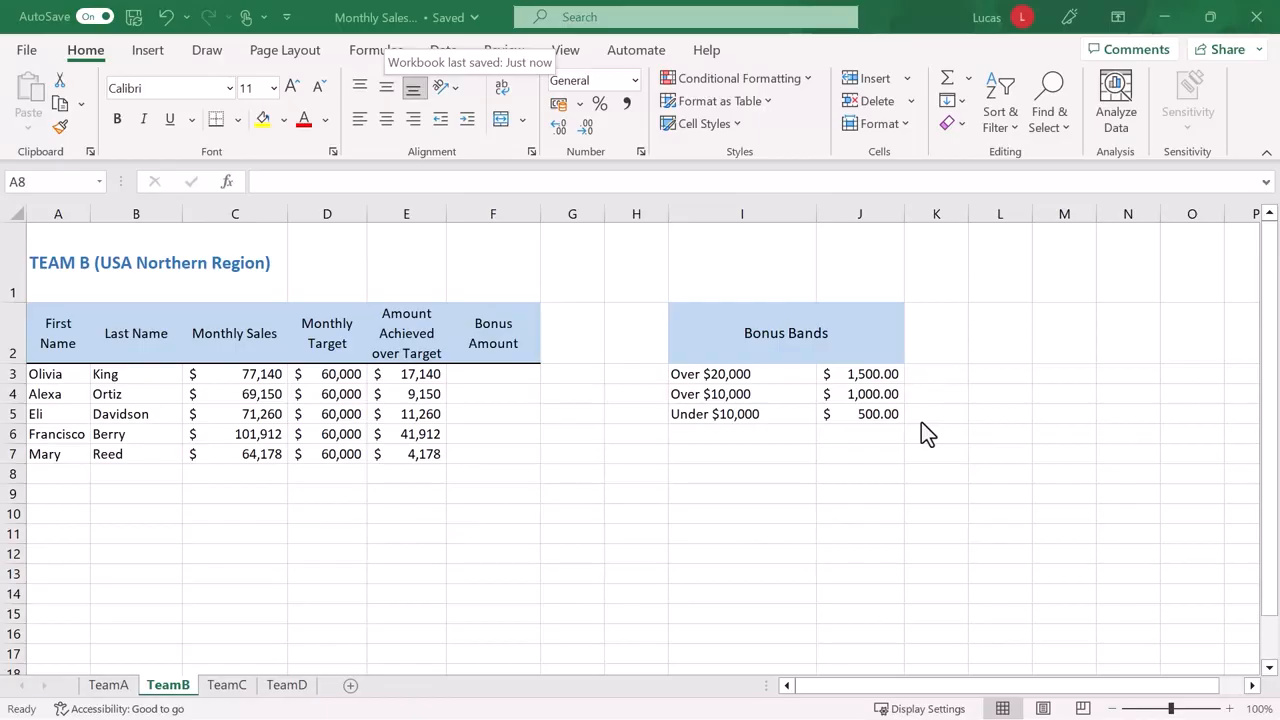
Step: Start an IF formula in F3 that tests E3>=20000 and returns J3 when true
click(512, 375)
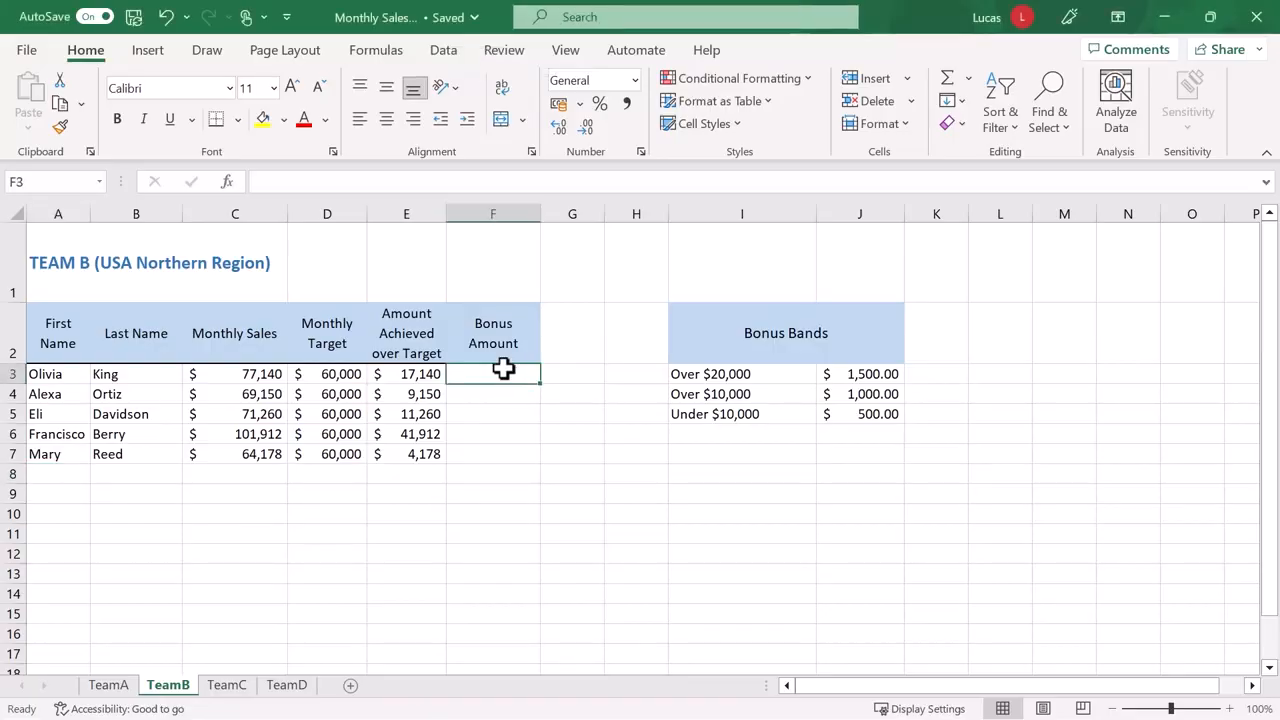
text(=)
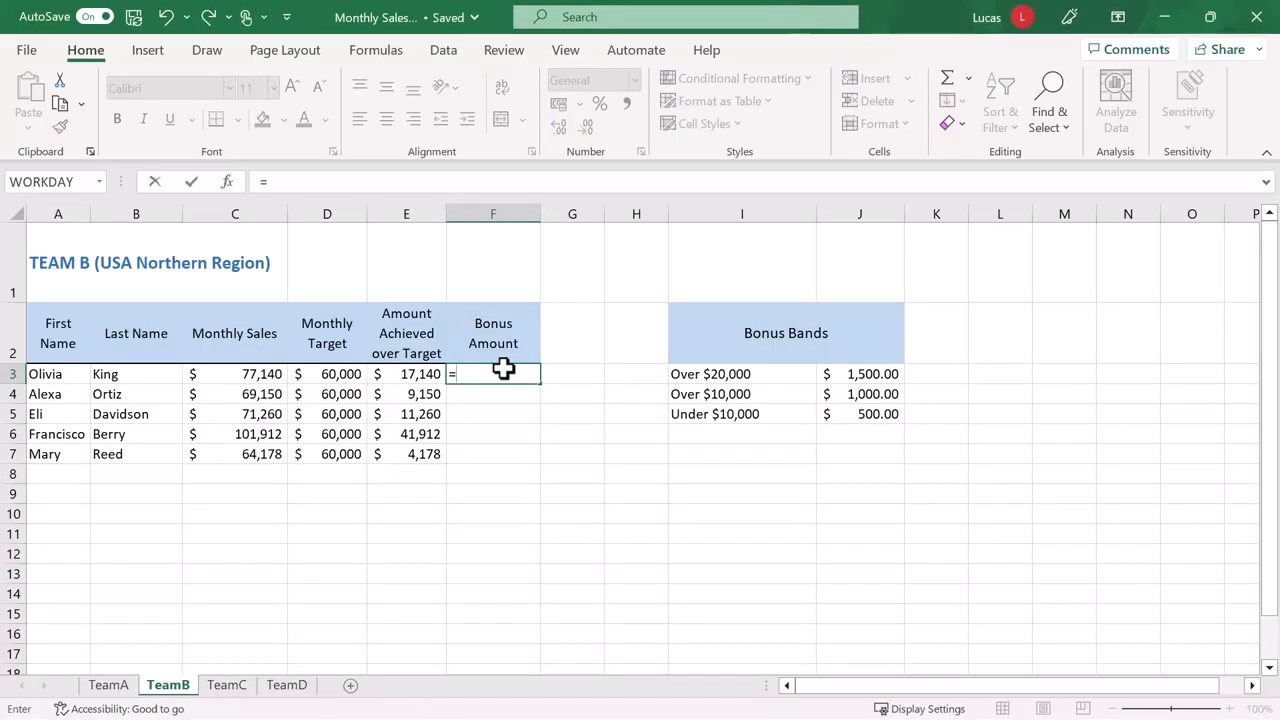
text(if)
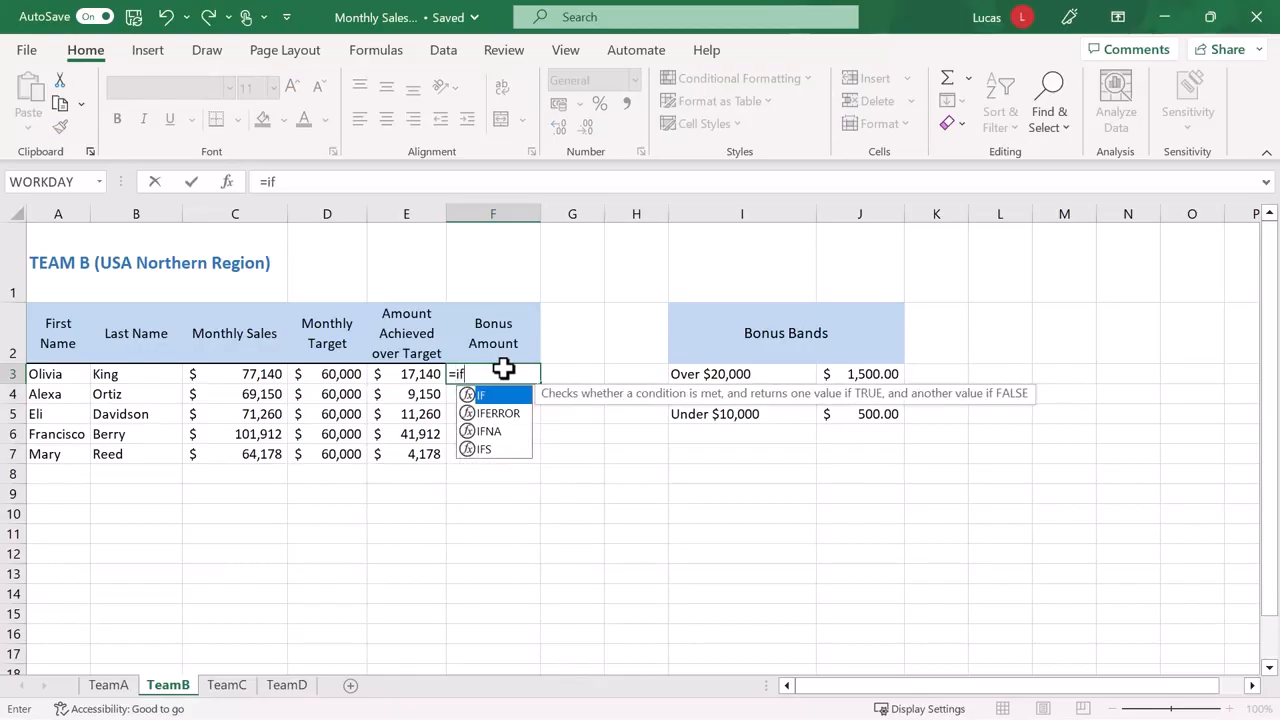
text(()
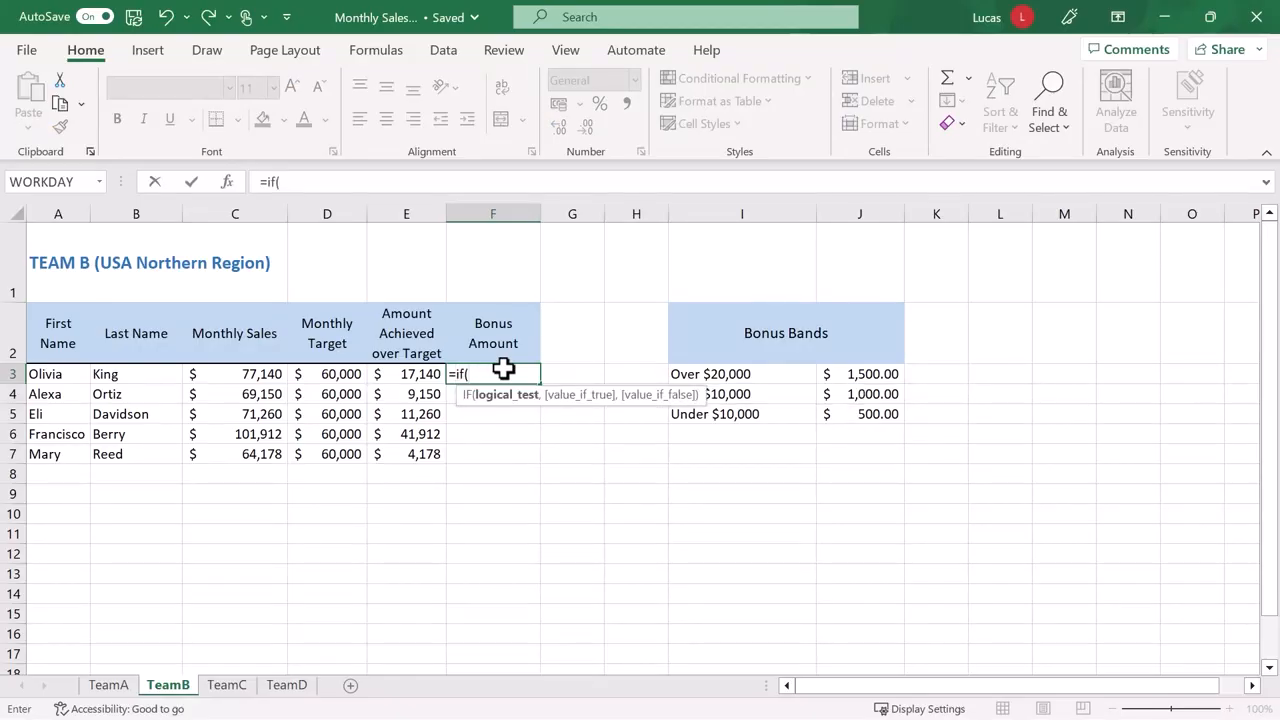
click(413, 376)
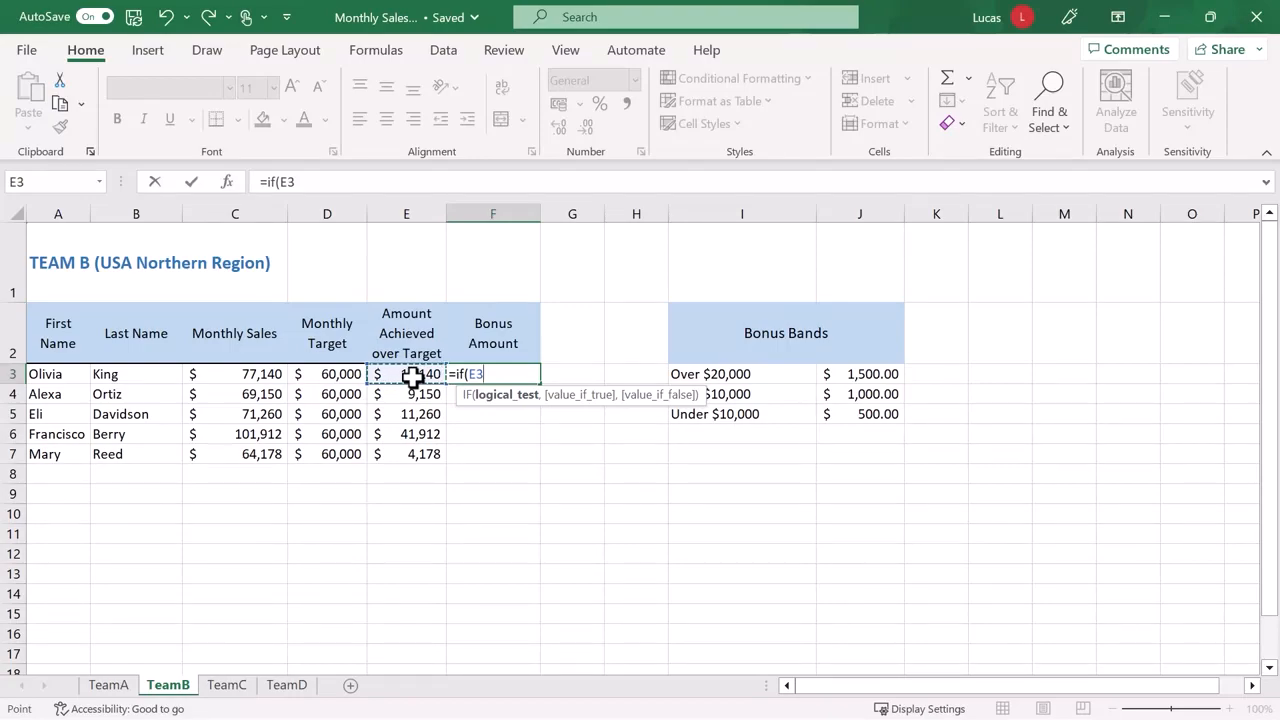
text(>=20)
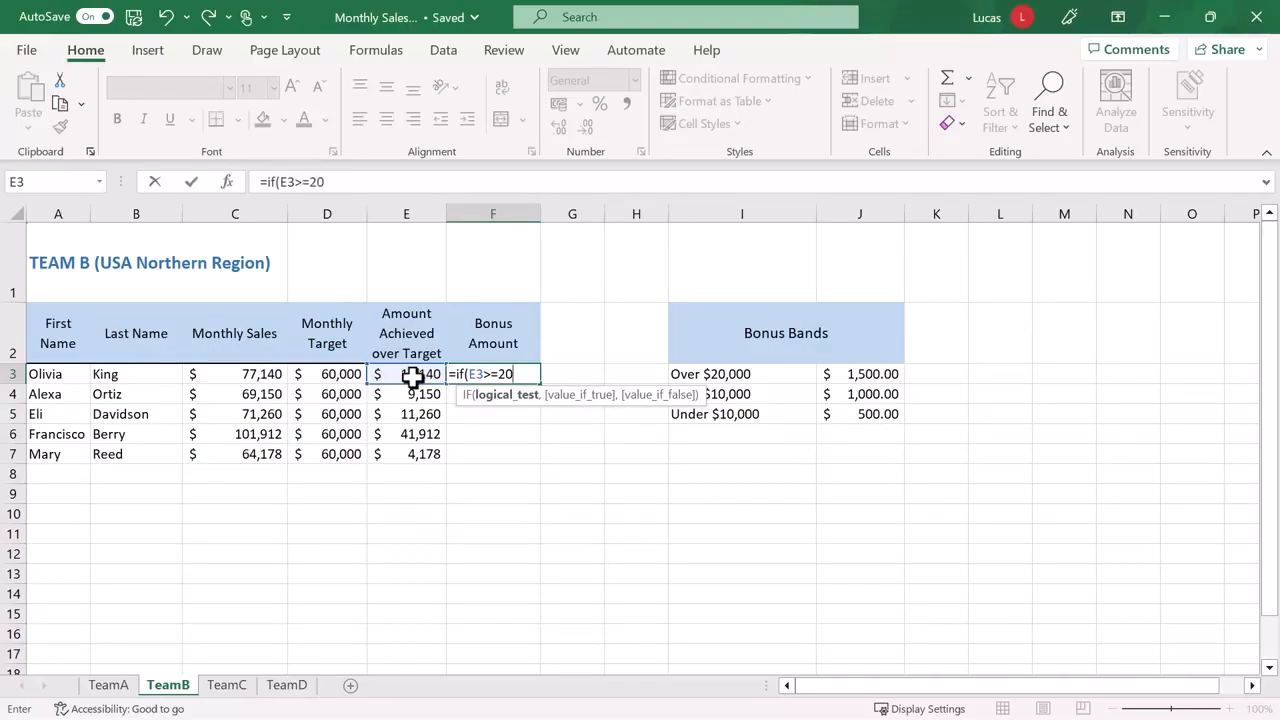
text(000,)
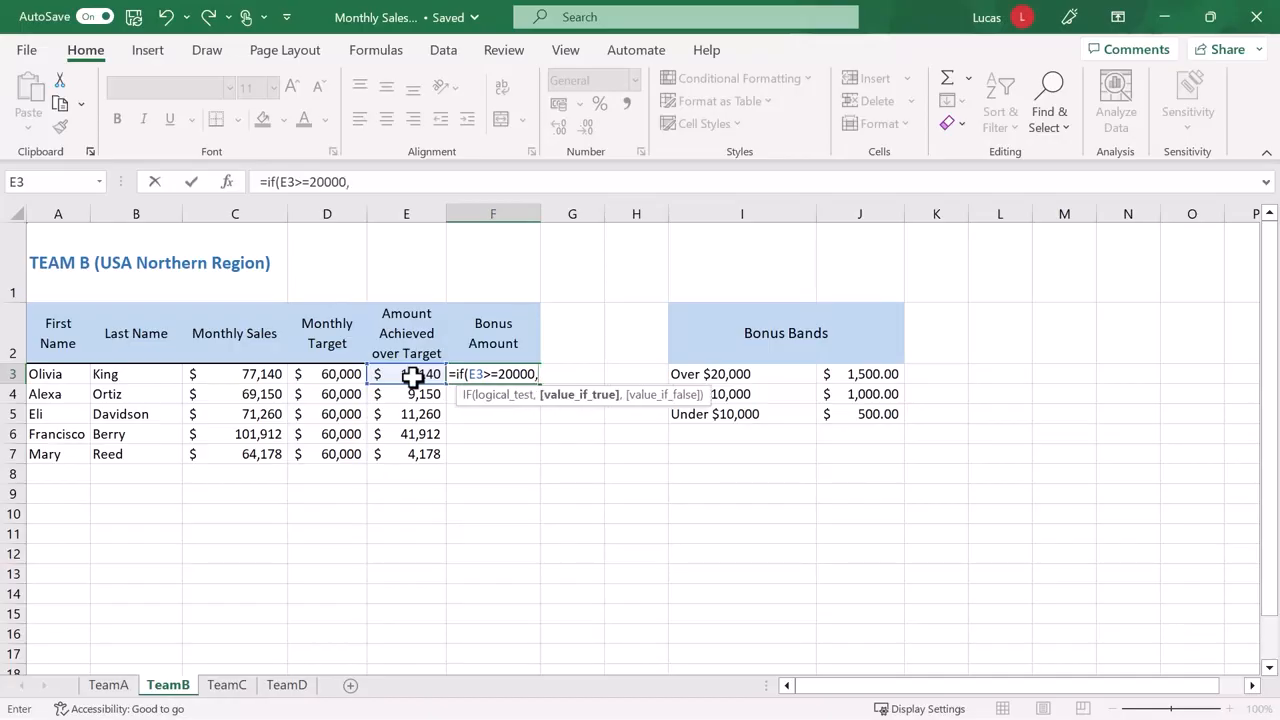
click(862, 376)
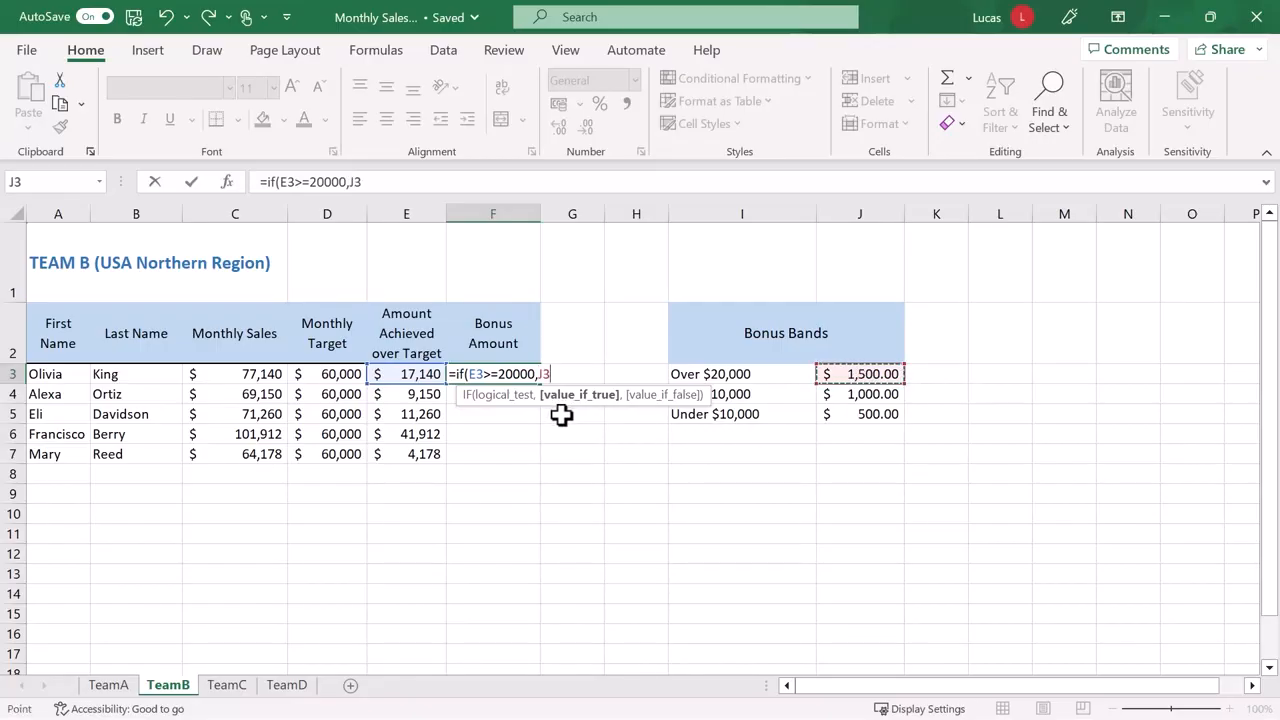
text(,)
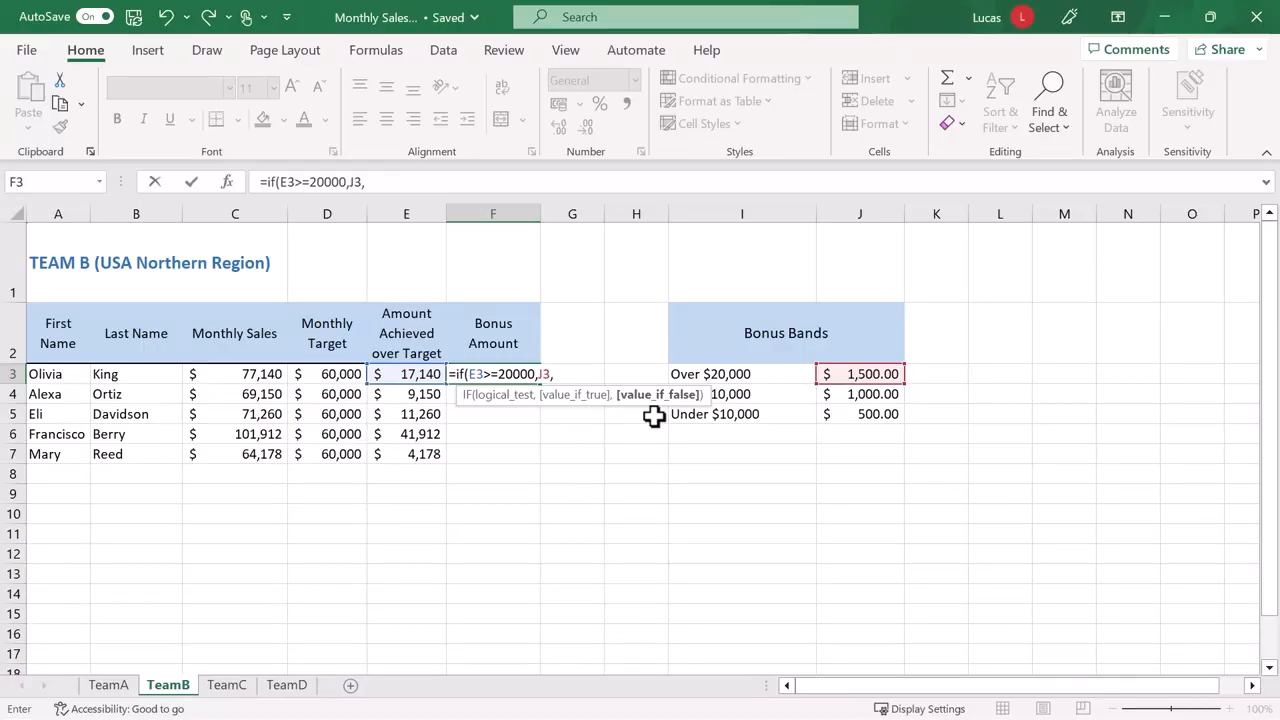
Step: Complete the F3 formula with a nested IF as its false value, testing E3>=10000 and returning J4, otherwise J5
text(if)
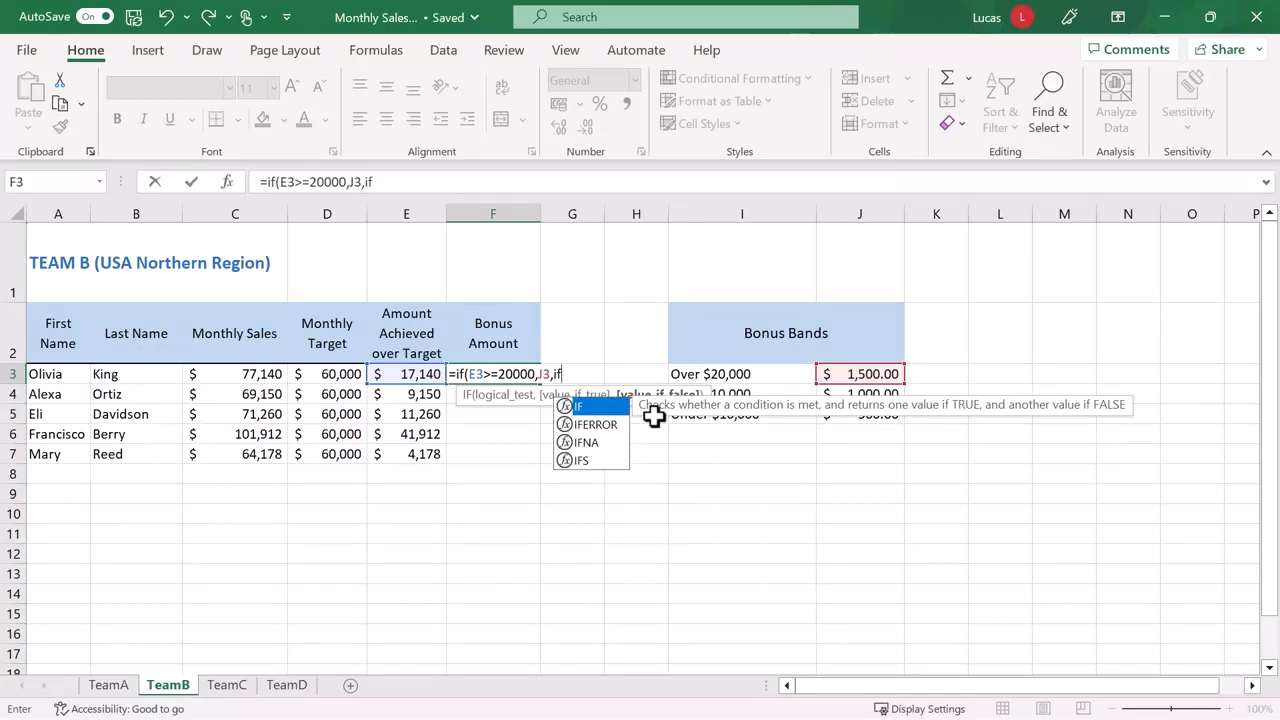
text(()
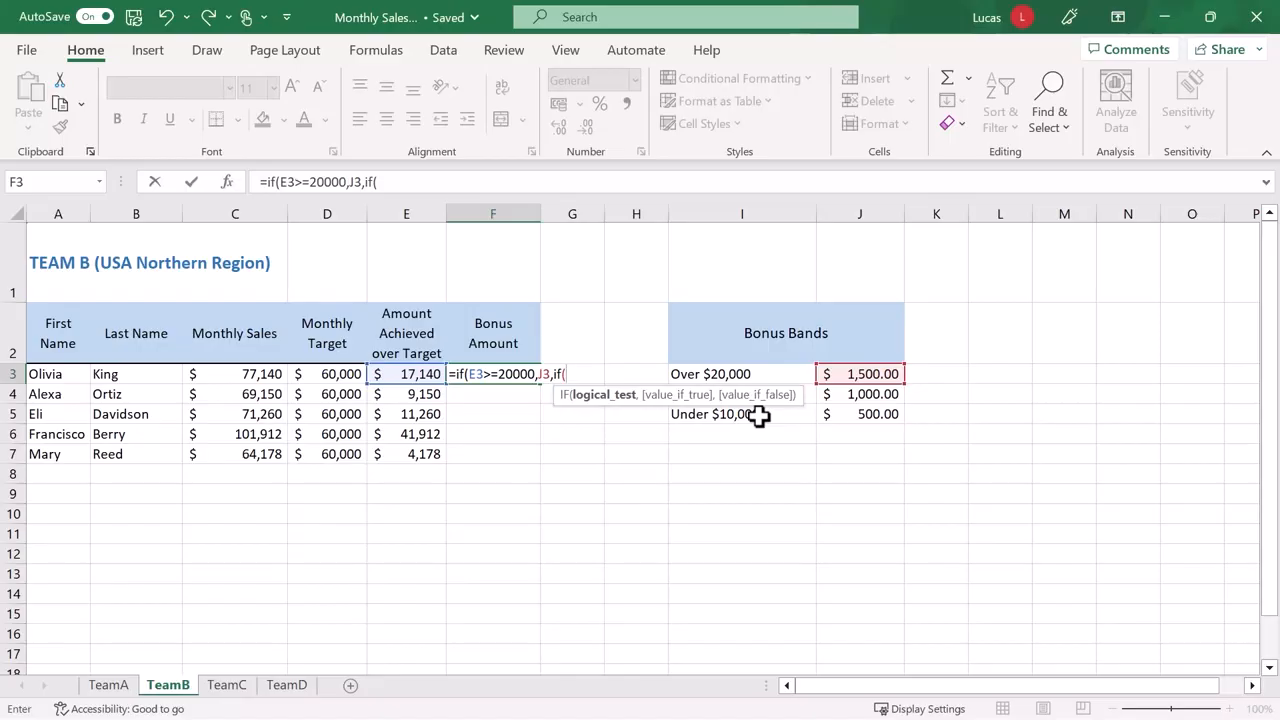
click(412, 374)
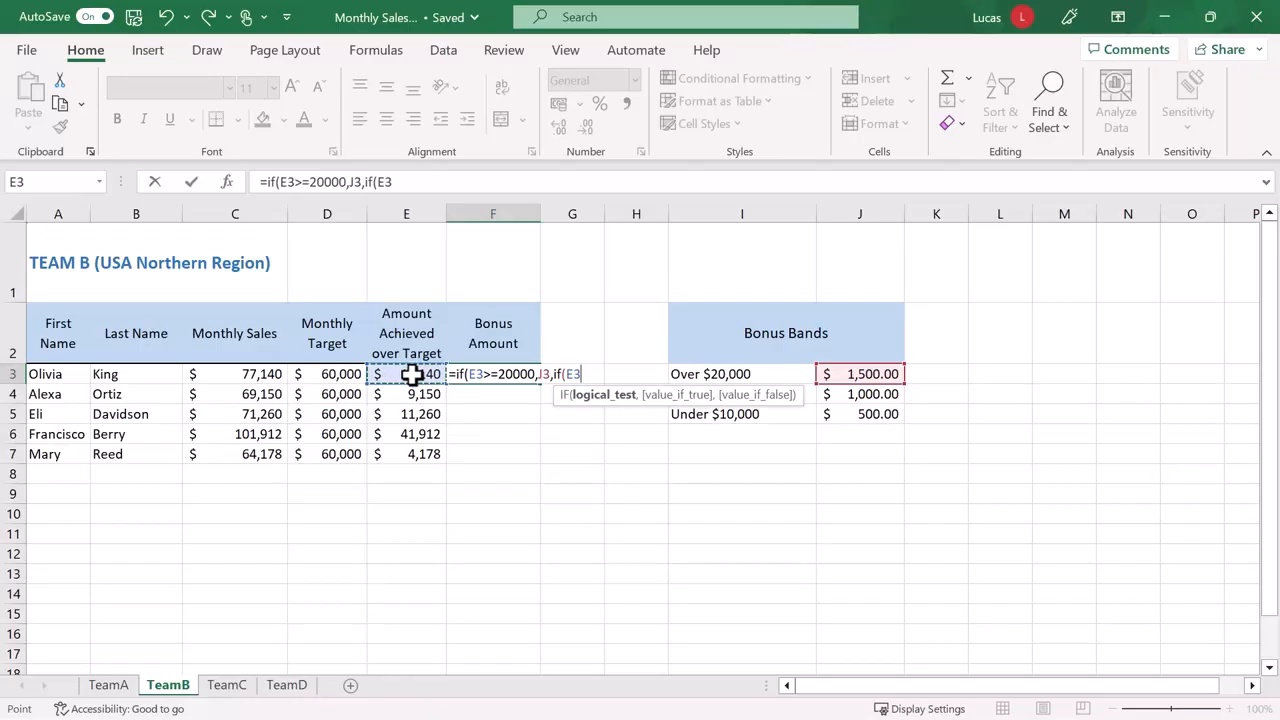
text(>=10000)
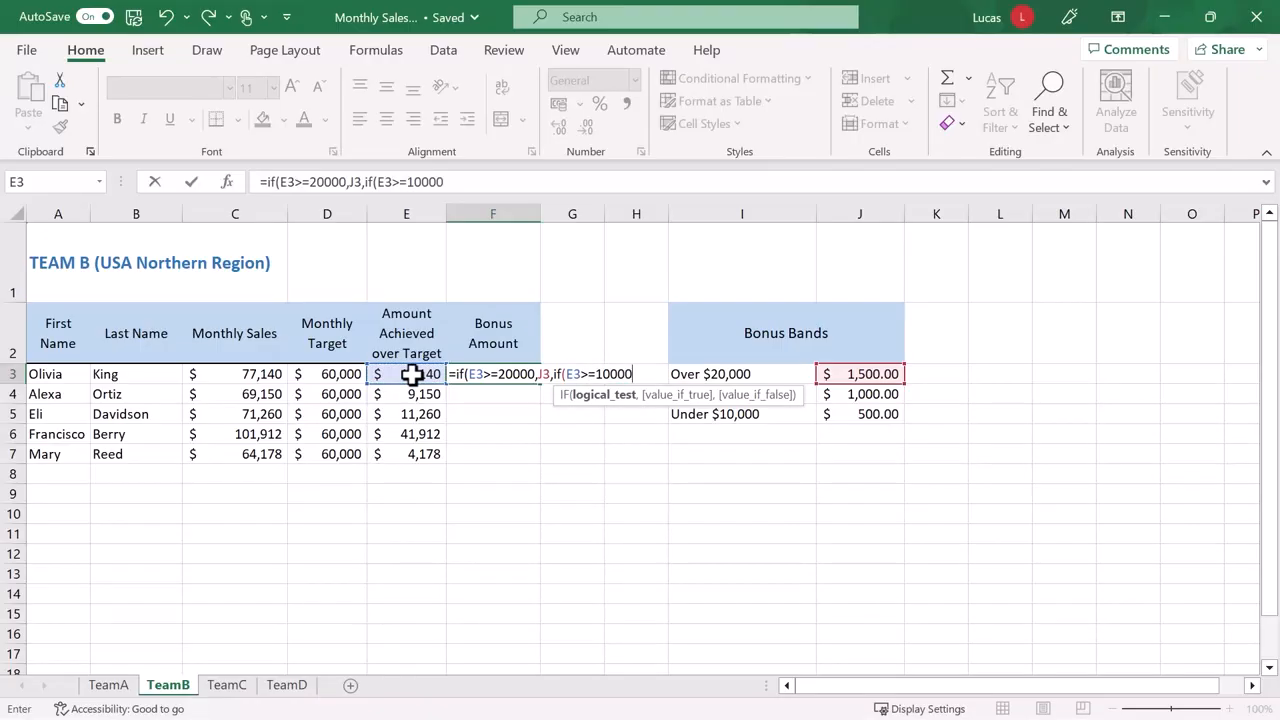
text(,)
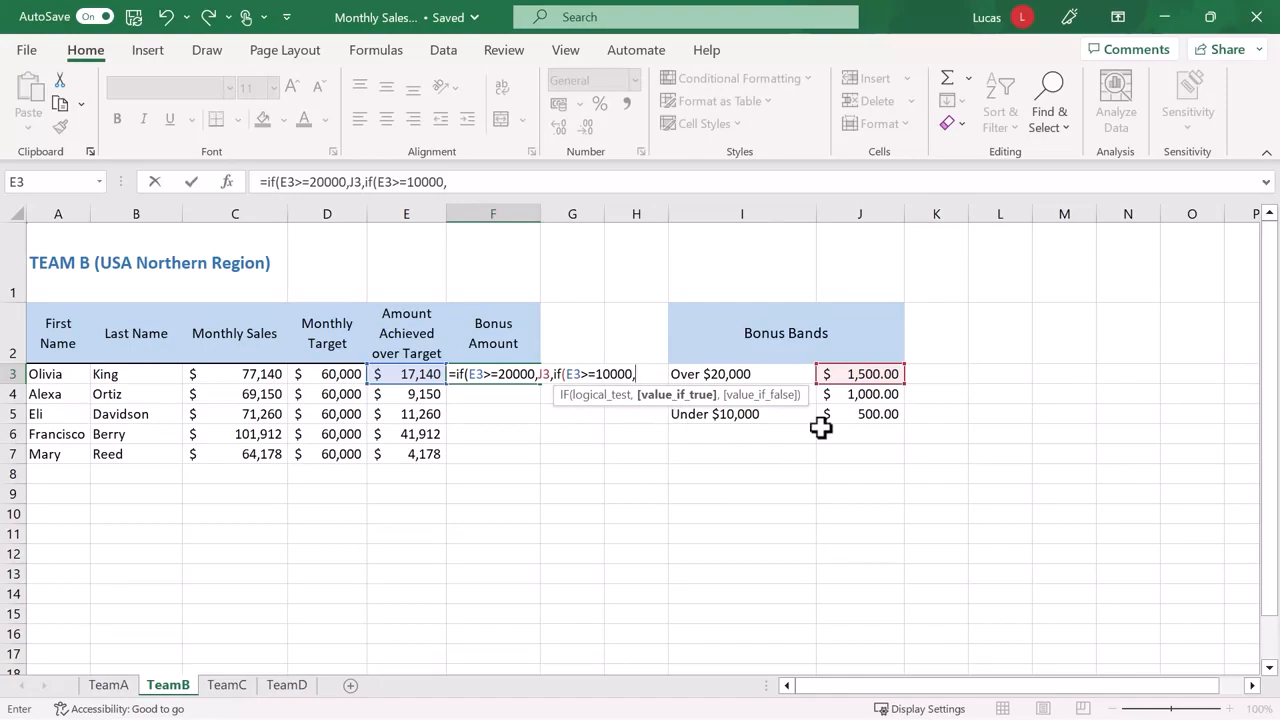
click(860, 396)
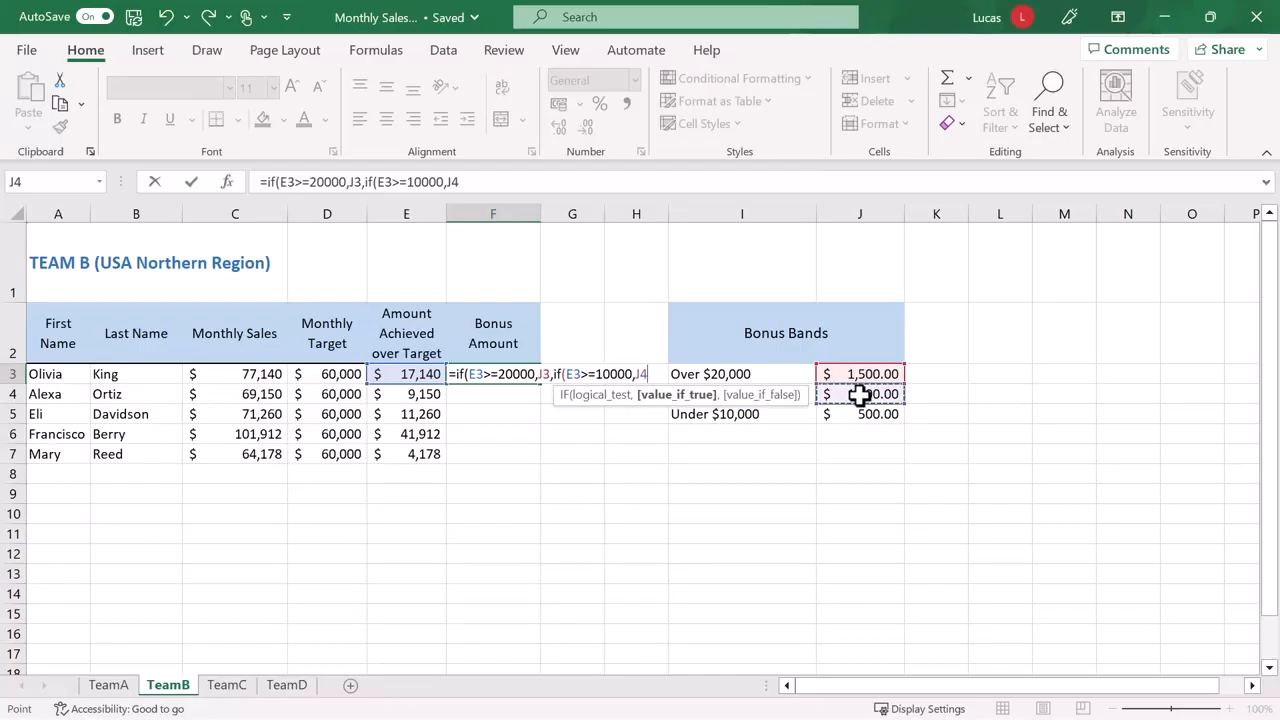
text(,)
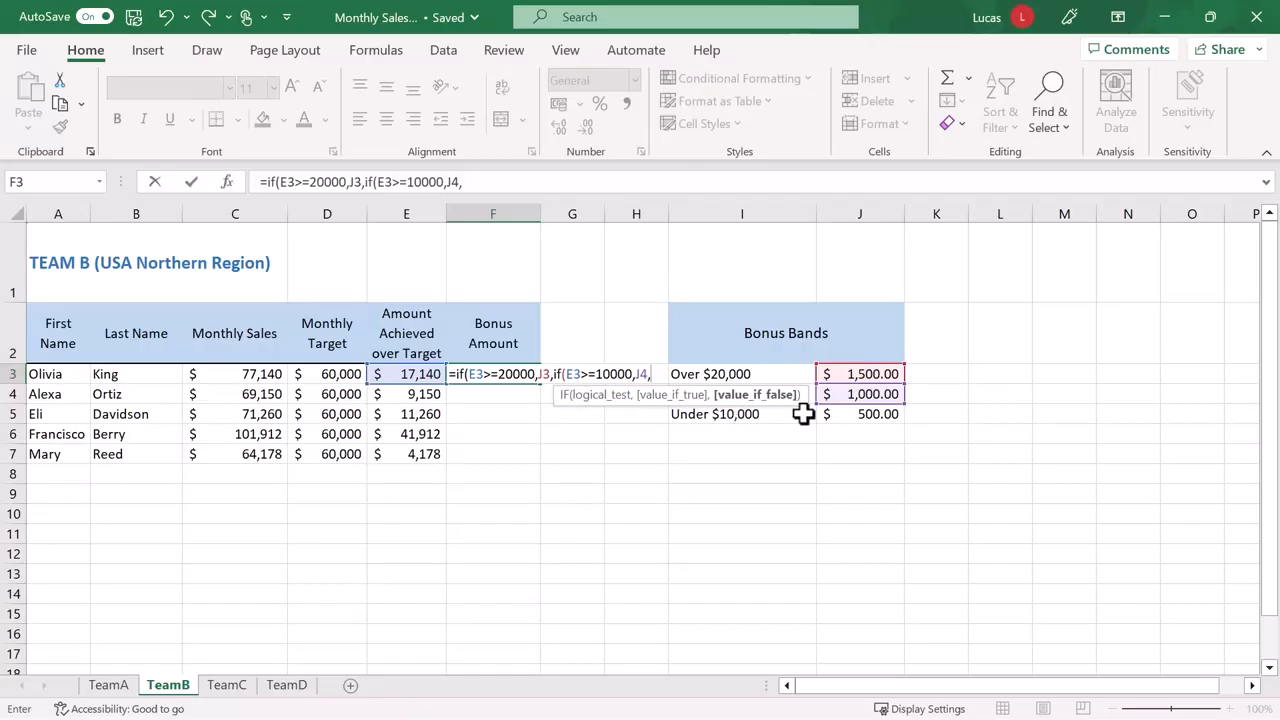
click(863, 418)
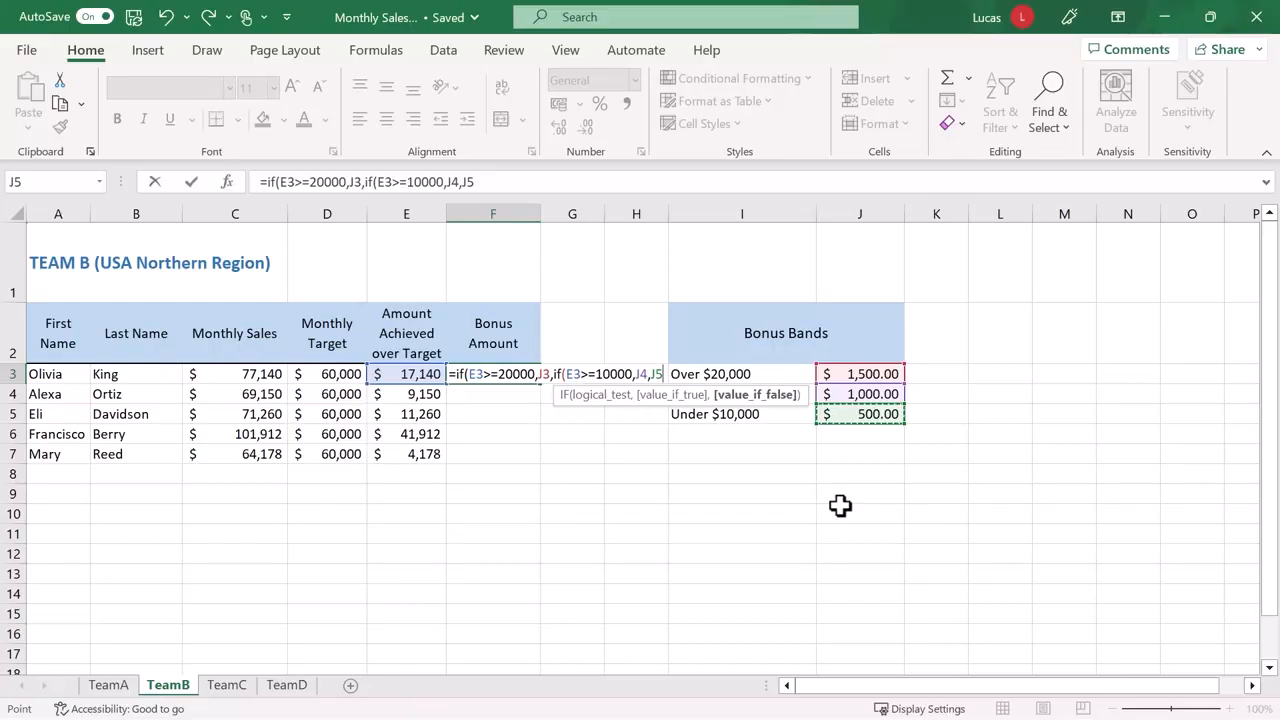
text()))
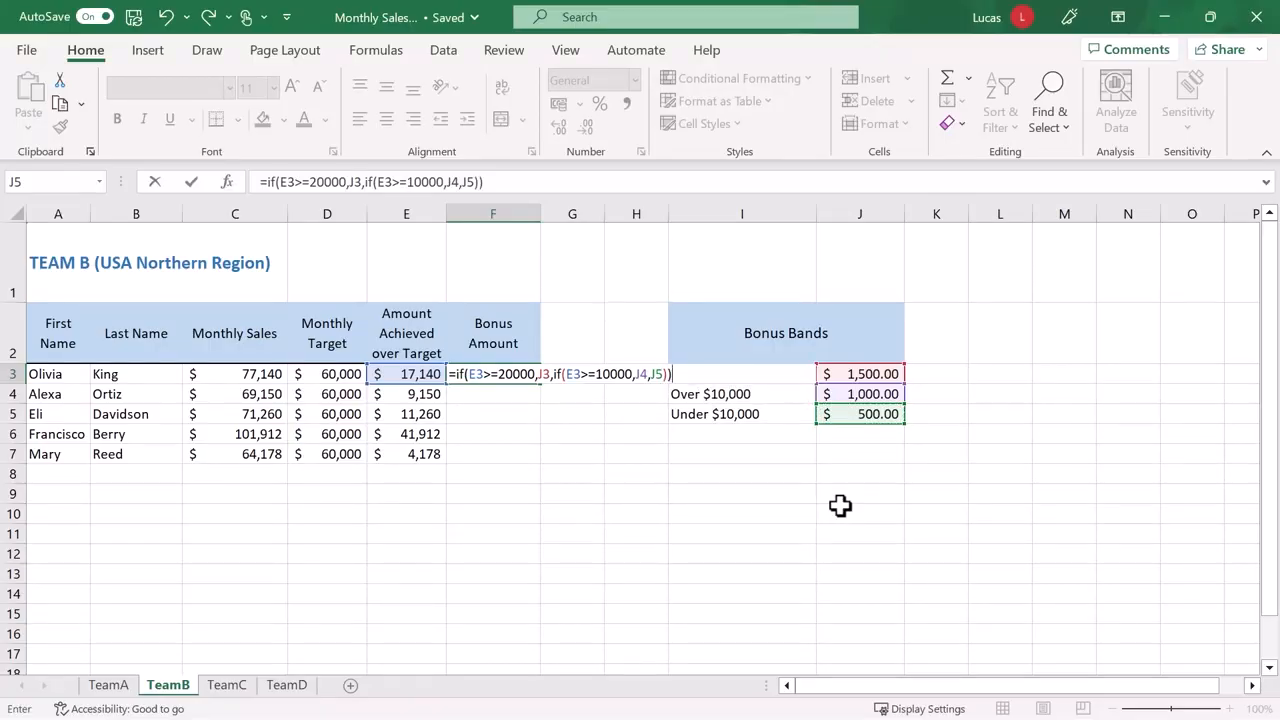
key(Return)
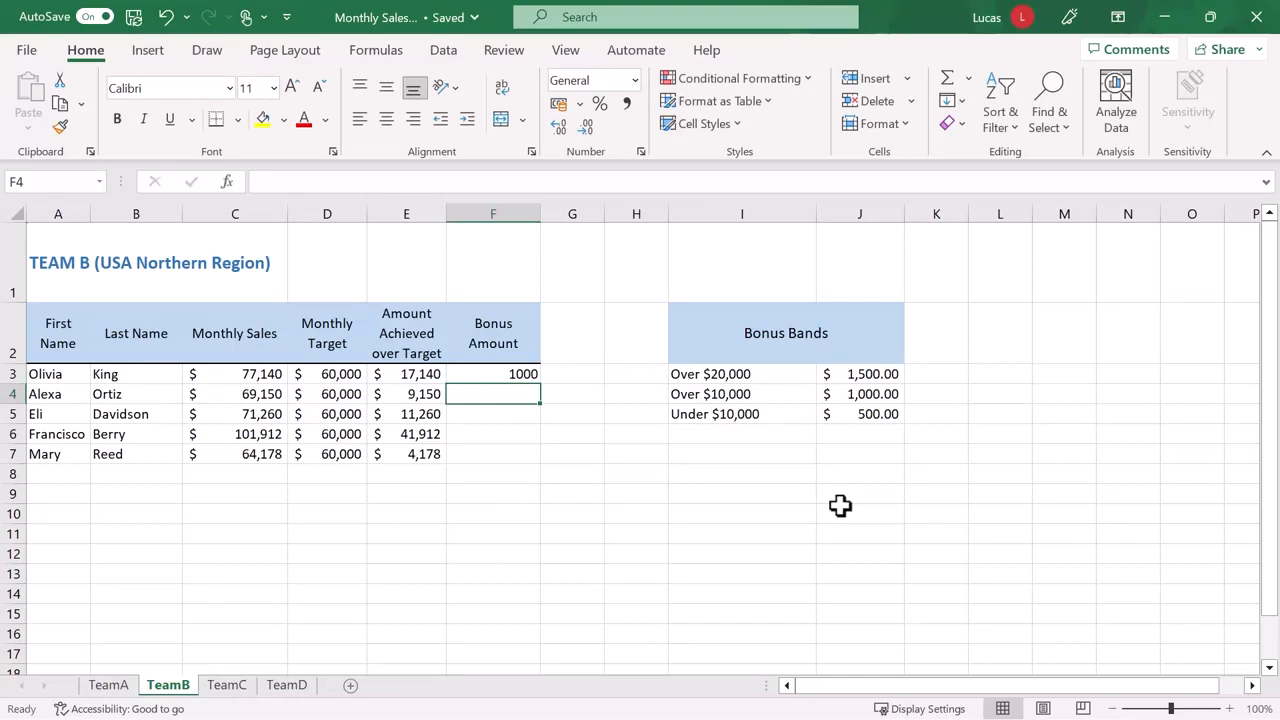
Step: Set the monthly sales amount in C3 to 67140
click(520, 376)
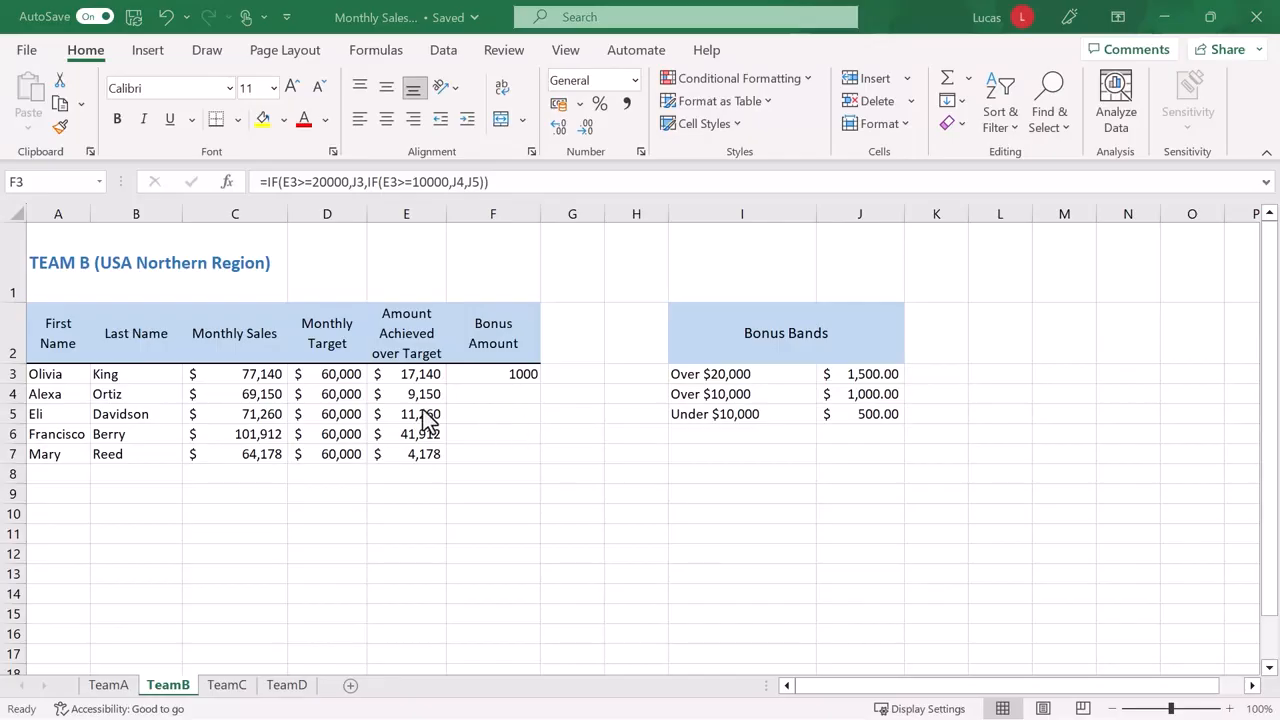
click(260, 378)
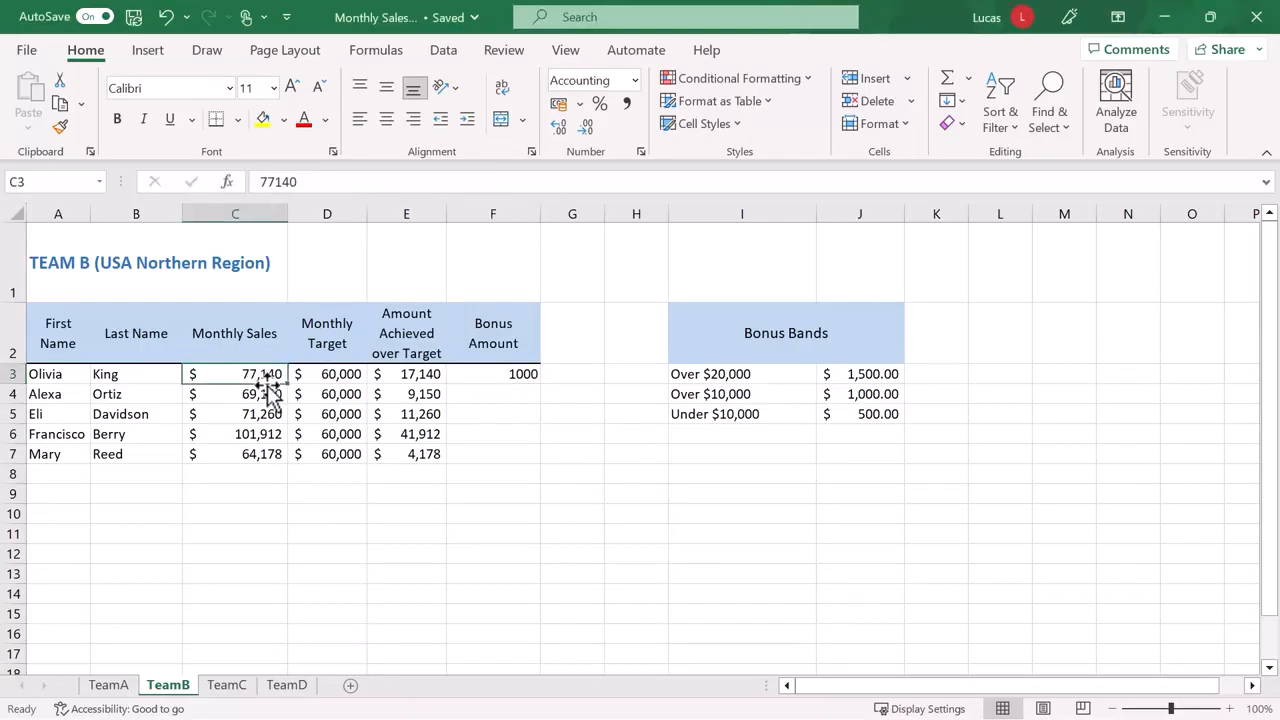
click(266, 181)
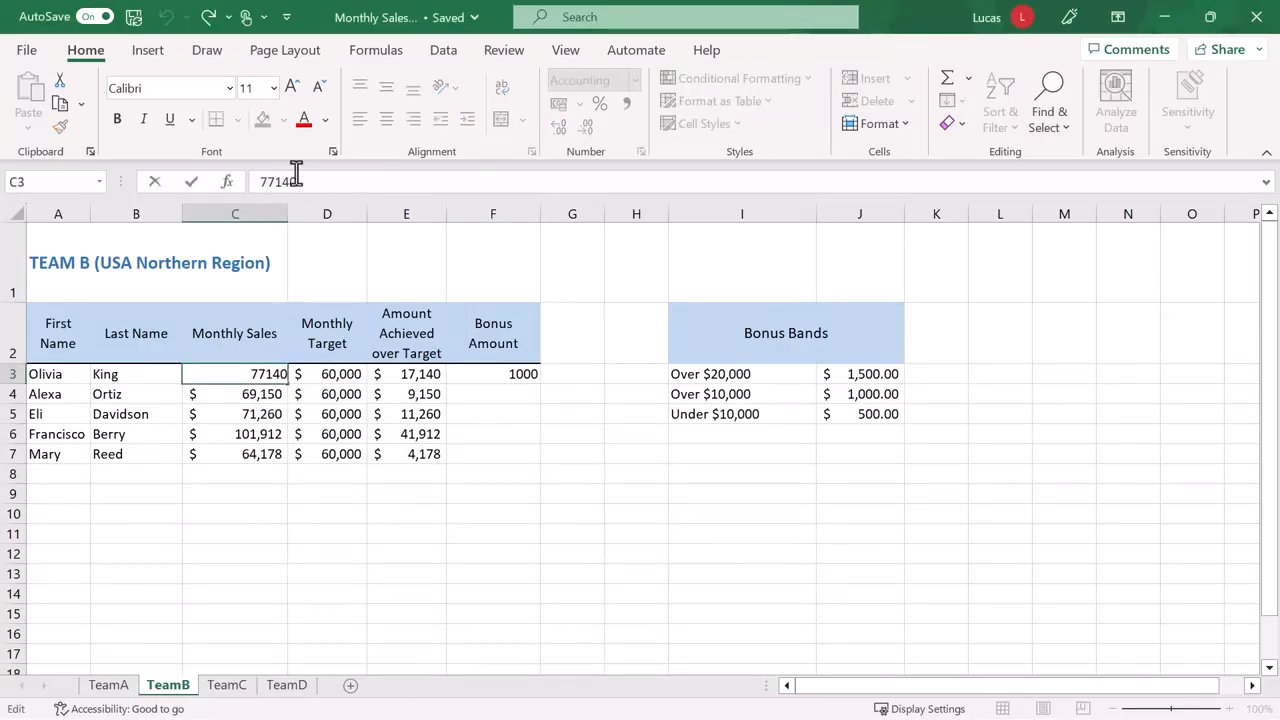
key(BackSpace)
text(6)
key(Return)
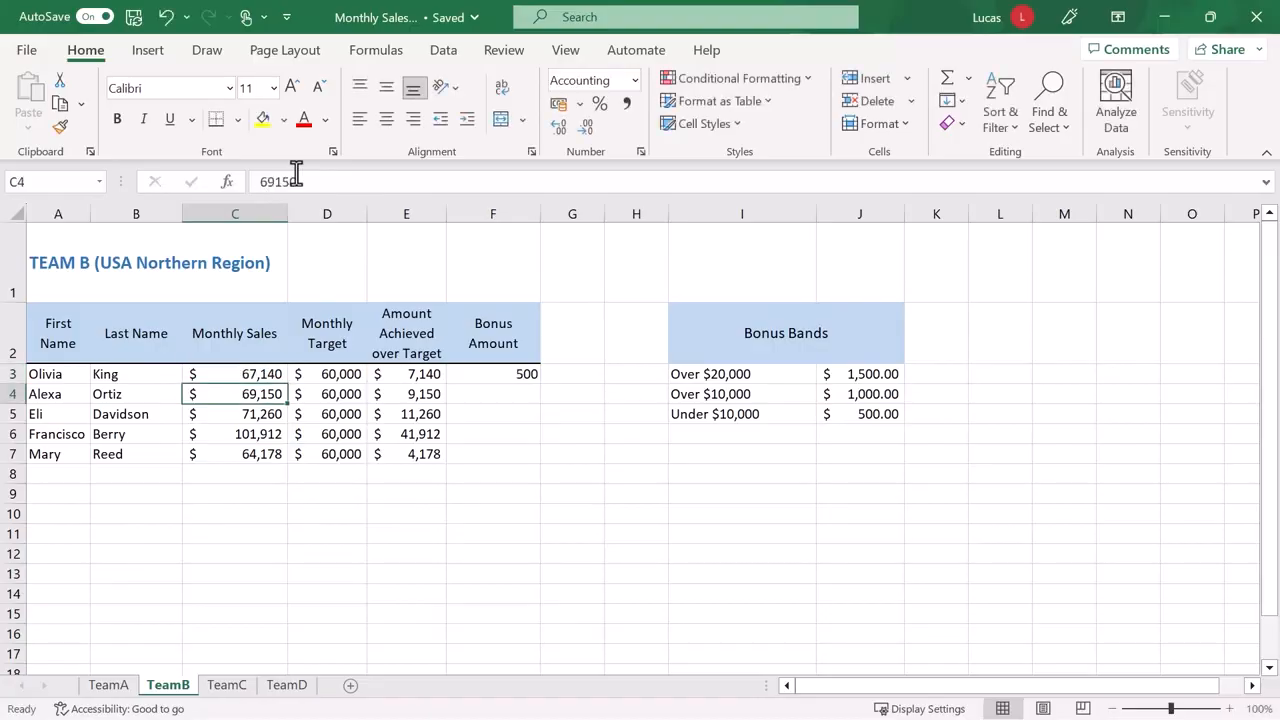
Step: Clear the nested formula from F3 and start an IFS formula there whose first test, E3>=20000, returns J3
click(502, 377)
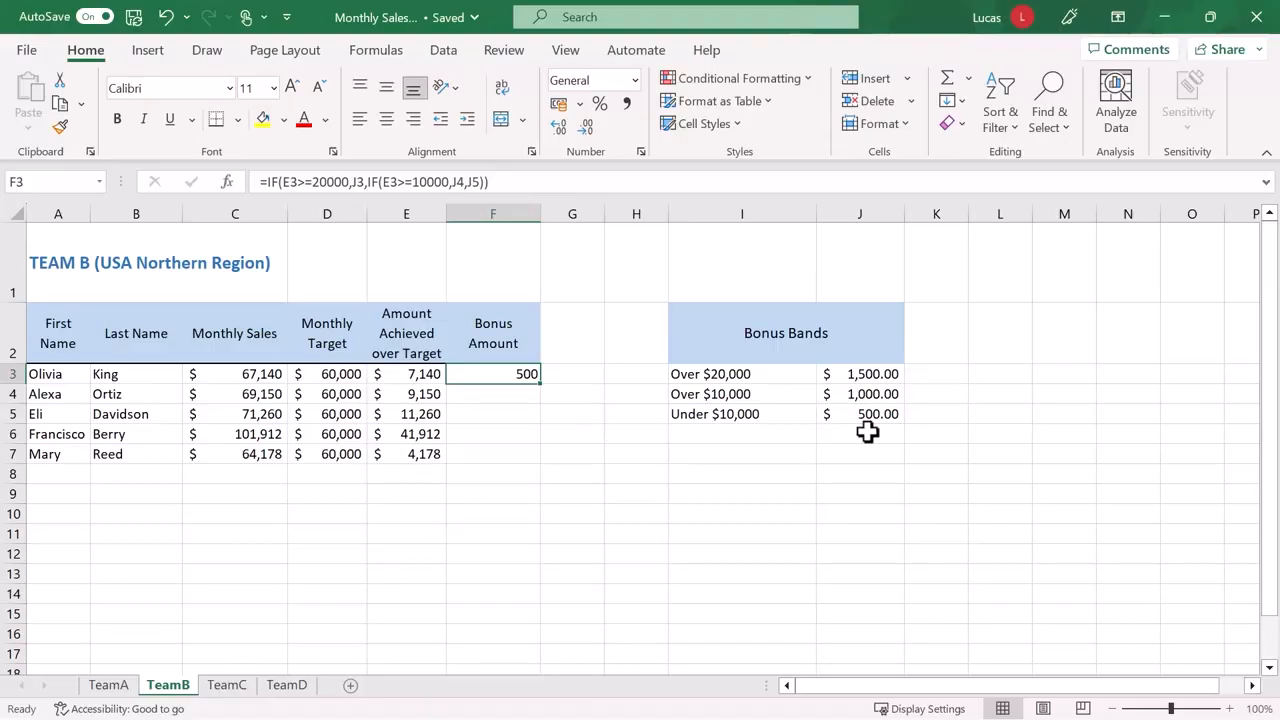
key(Delete)
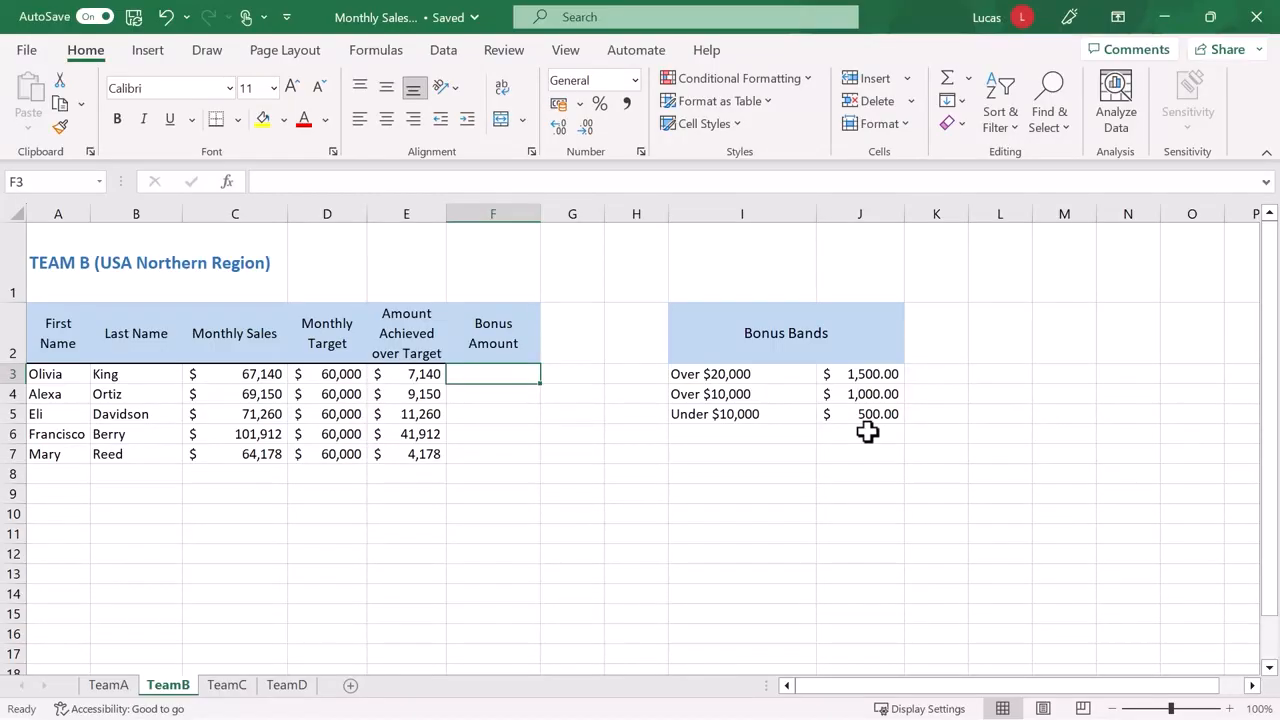
text(=ifs()
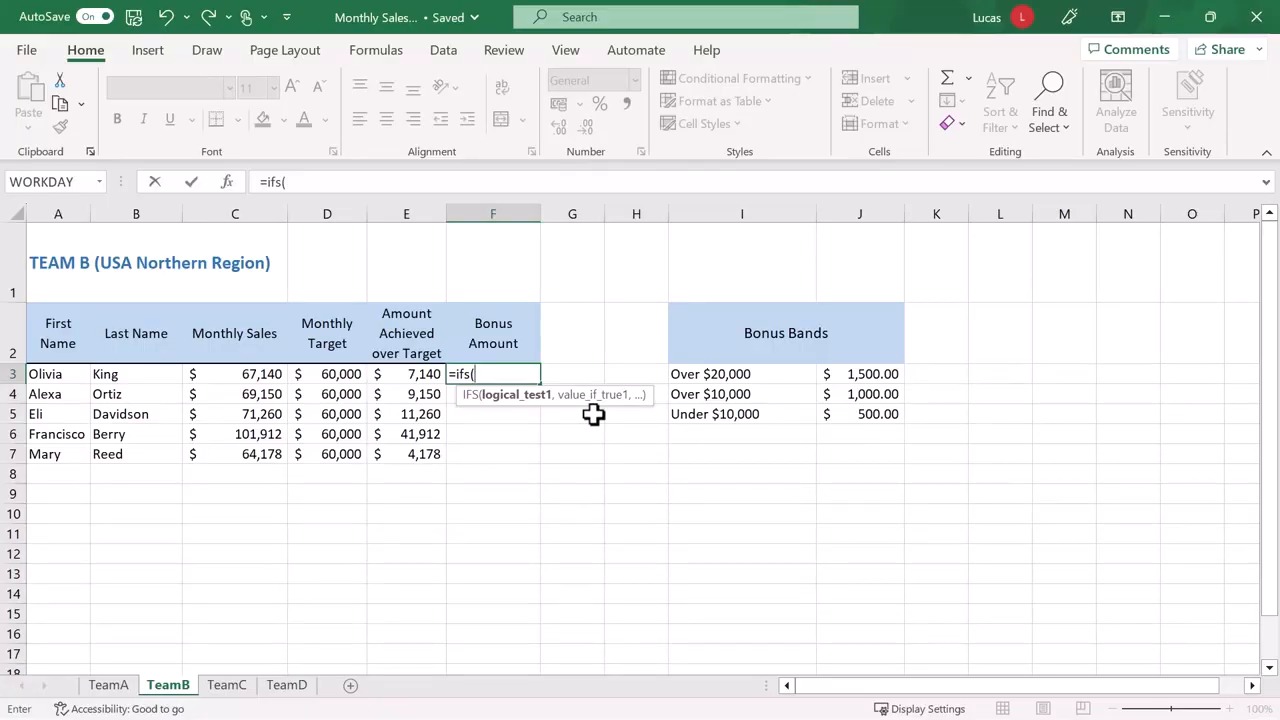
click(413, 373)
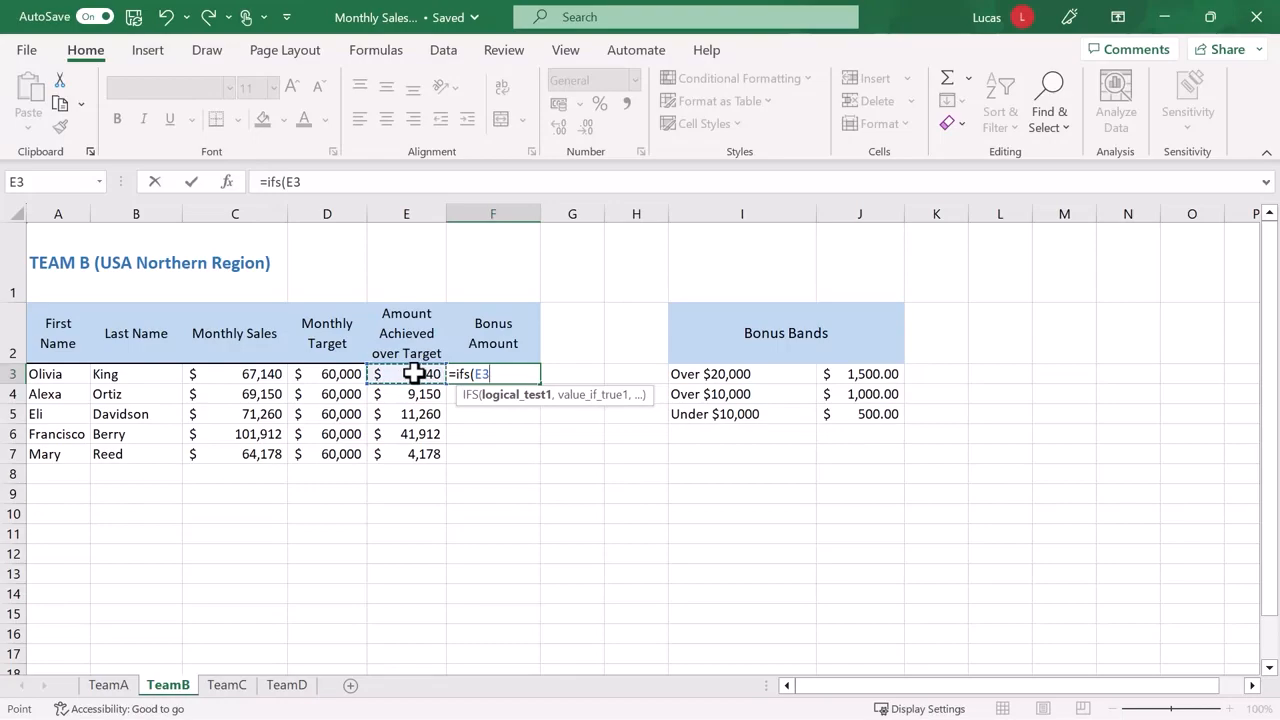
text(>=20000)
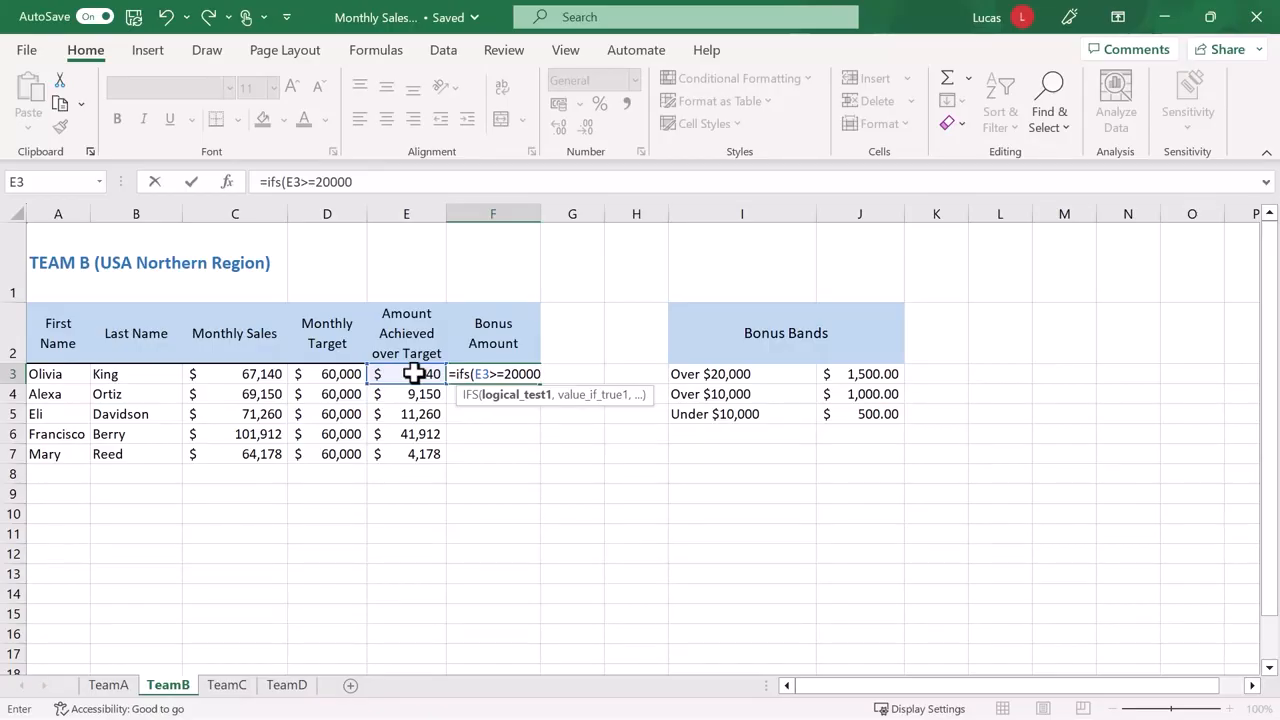
text(,)
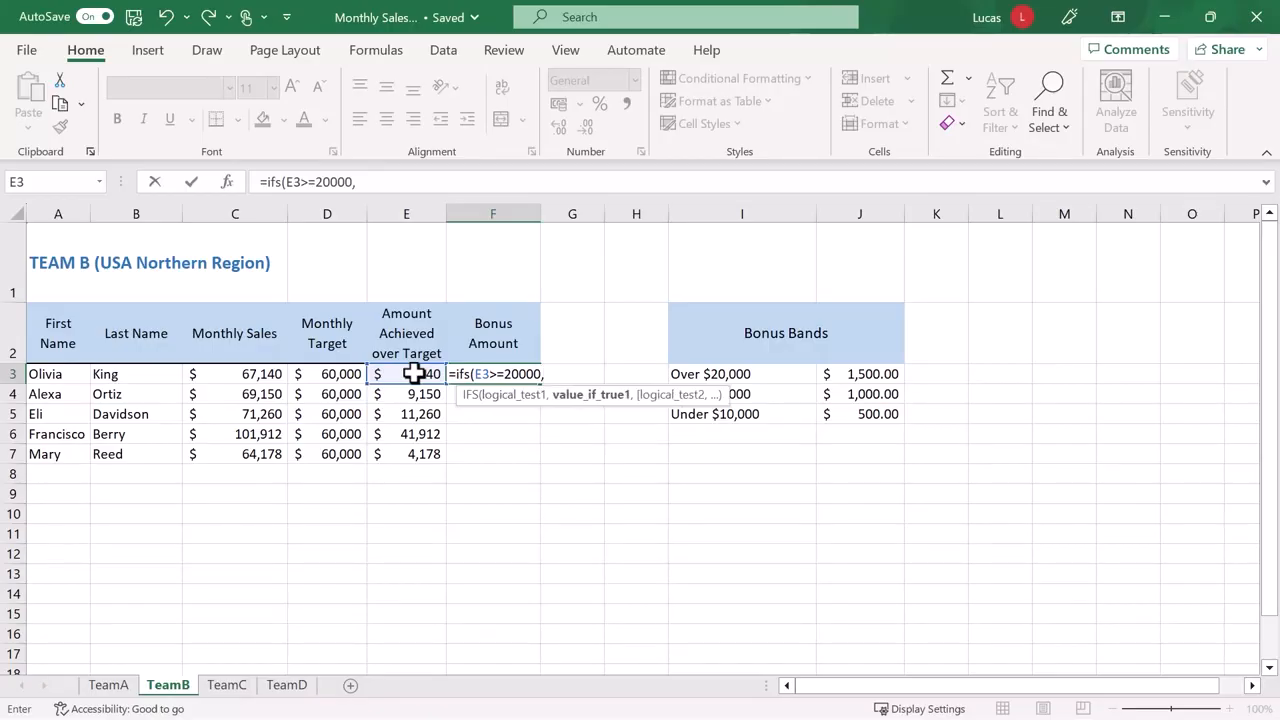
click(876, 374)
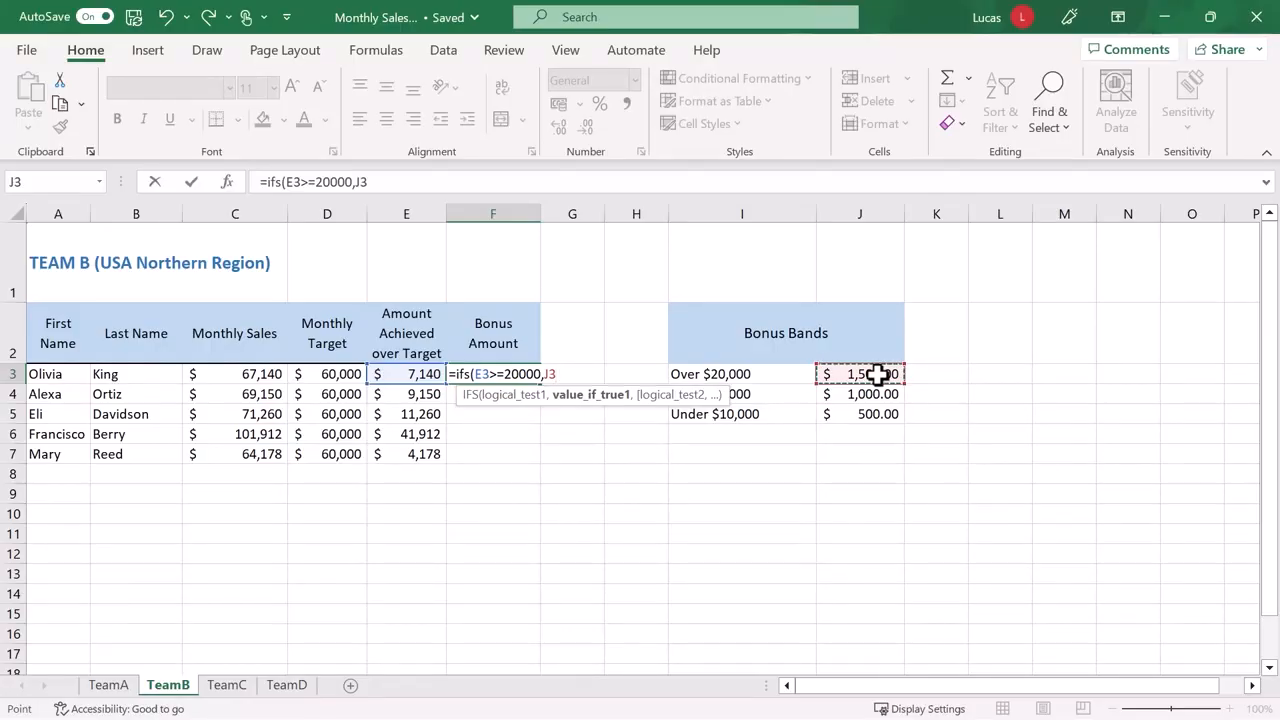
text(,)
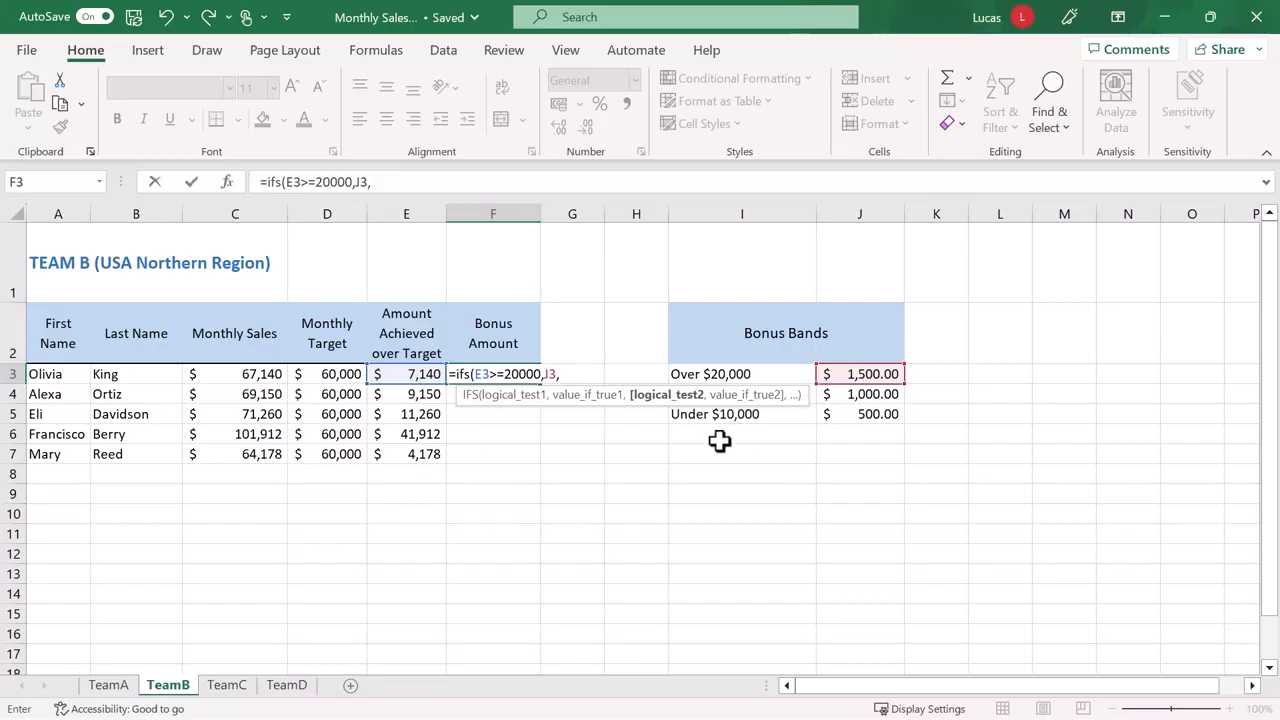
Step: Complete the IFS formula in F3 with a second test, E3>=10000, returning J4, and a final TRUE test returning J5
click(420, 373)
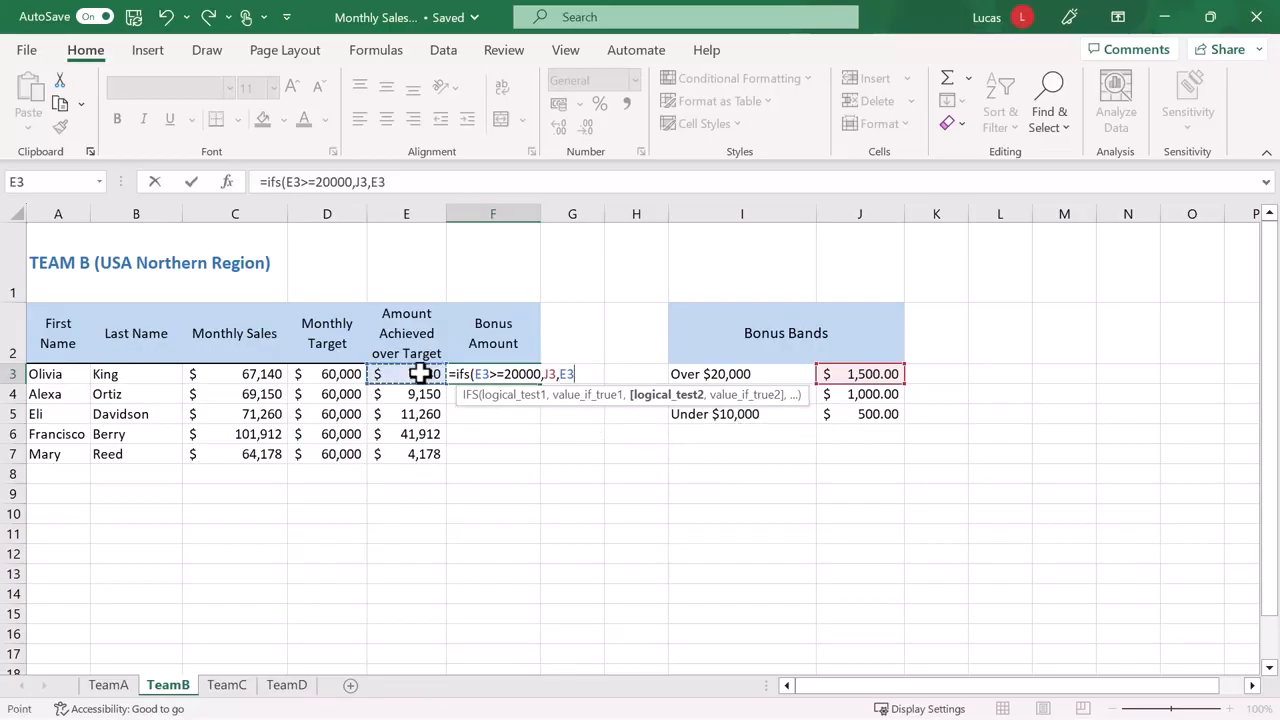
text(>=10000)
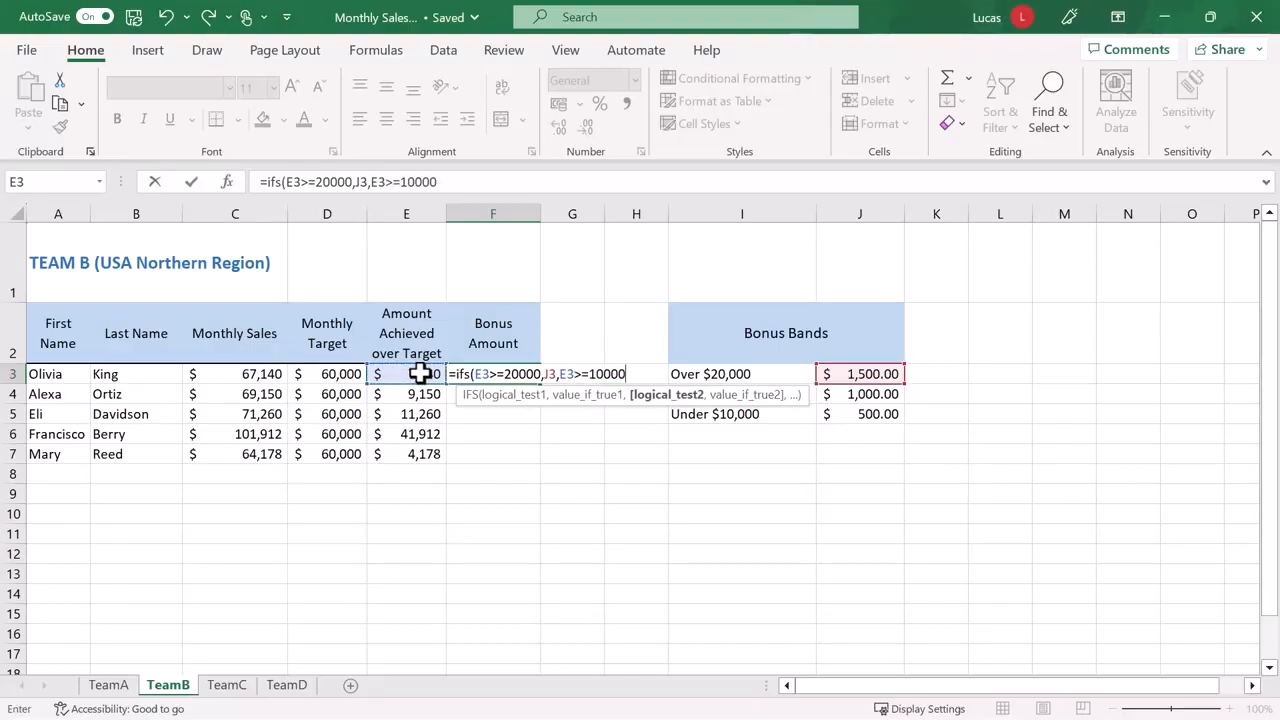
text(,)
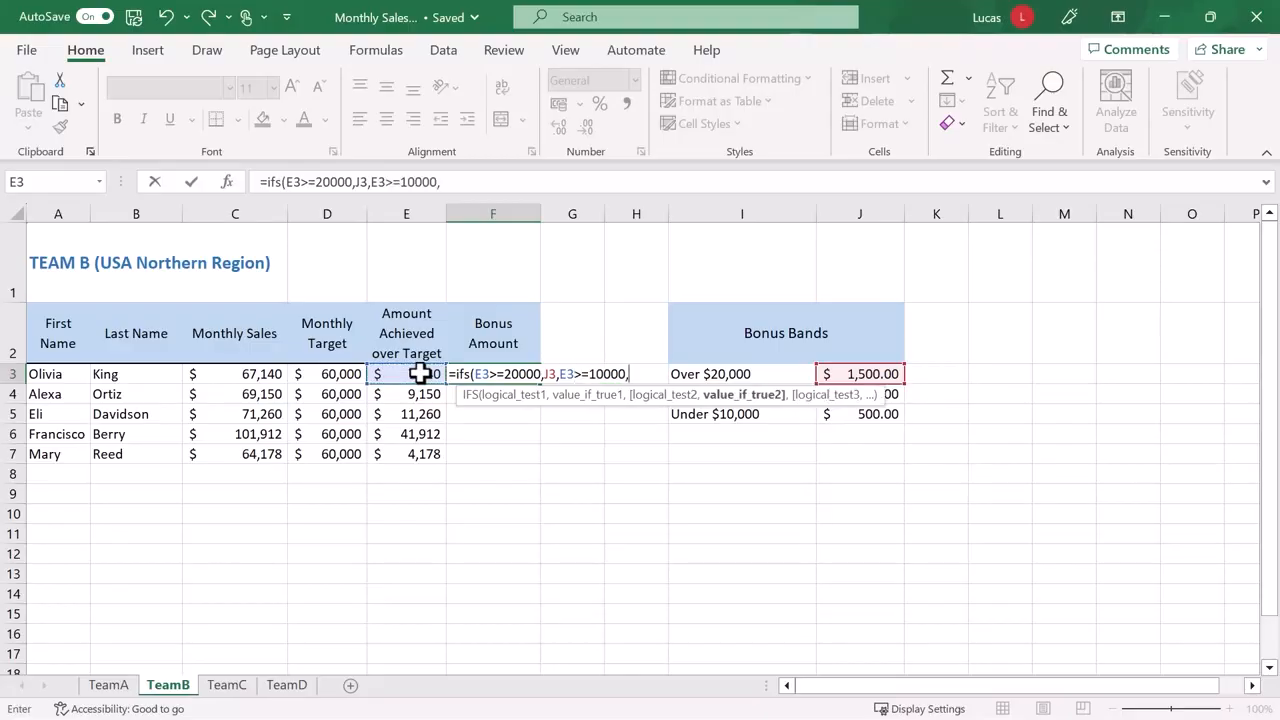
click(894, 394)
text(,TRUE)
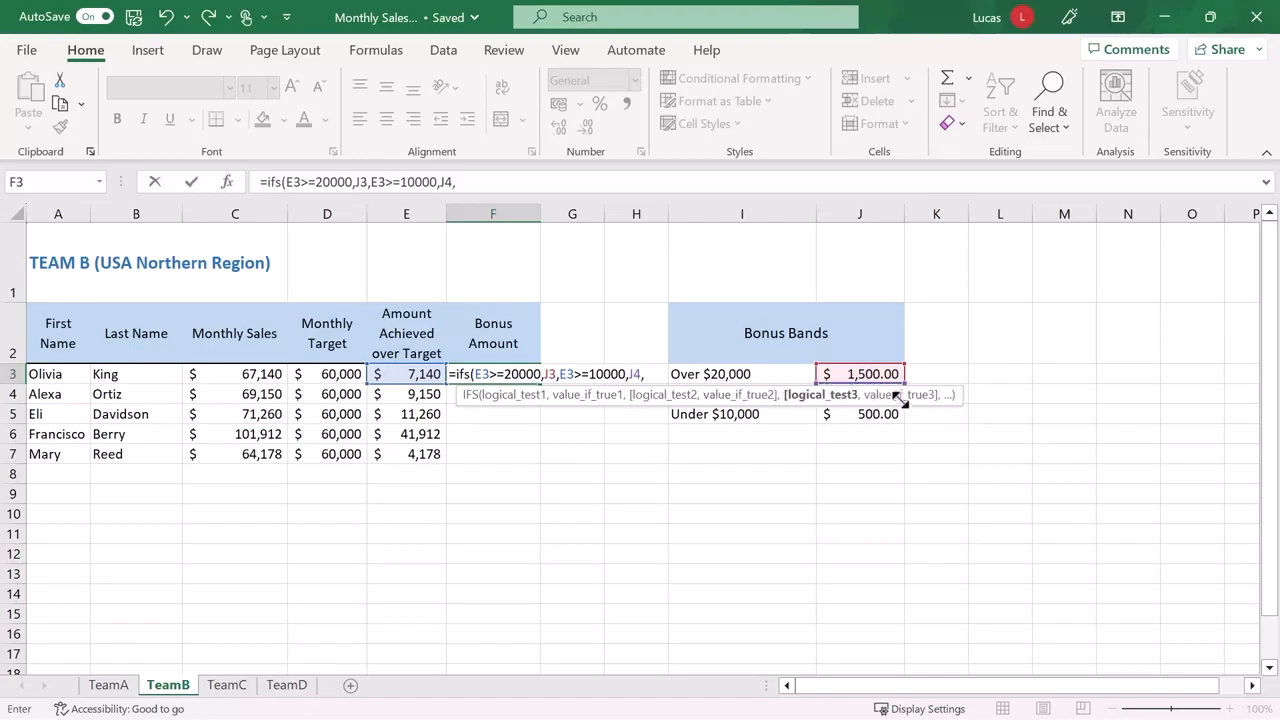
text(,)
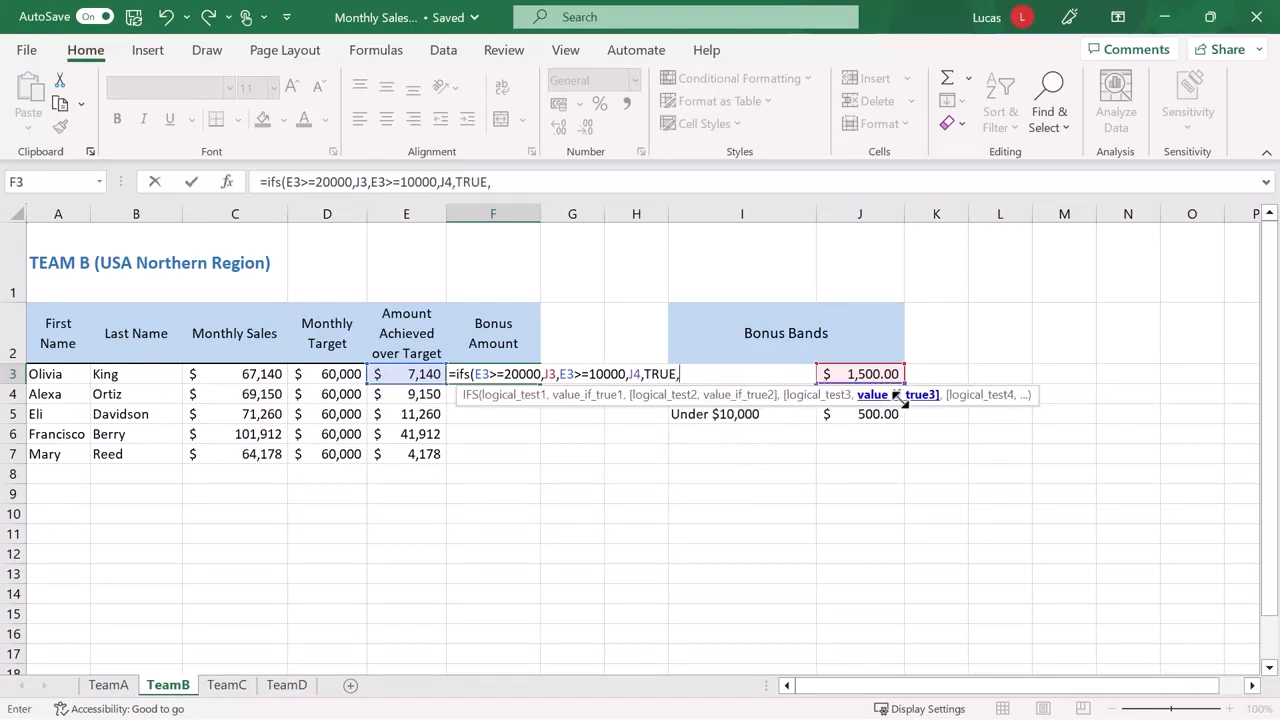
click(887, 414)
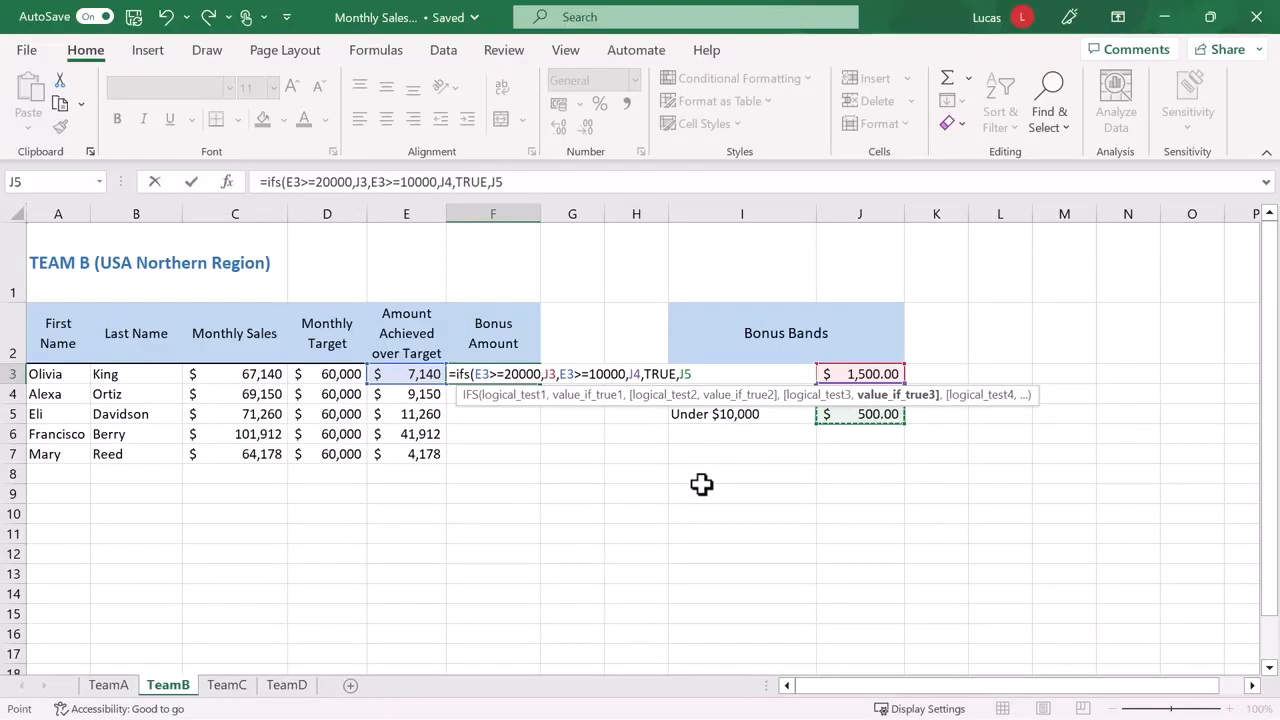
key(Return)
Step: Make the J3, J4 and J5 references in the F3 formula absolute and fill the formula down through F7
click(525, 378)
click(337, 182)
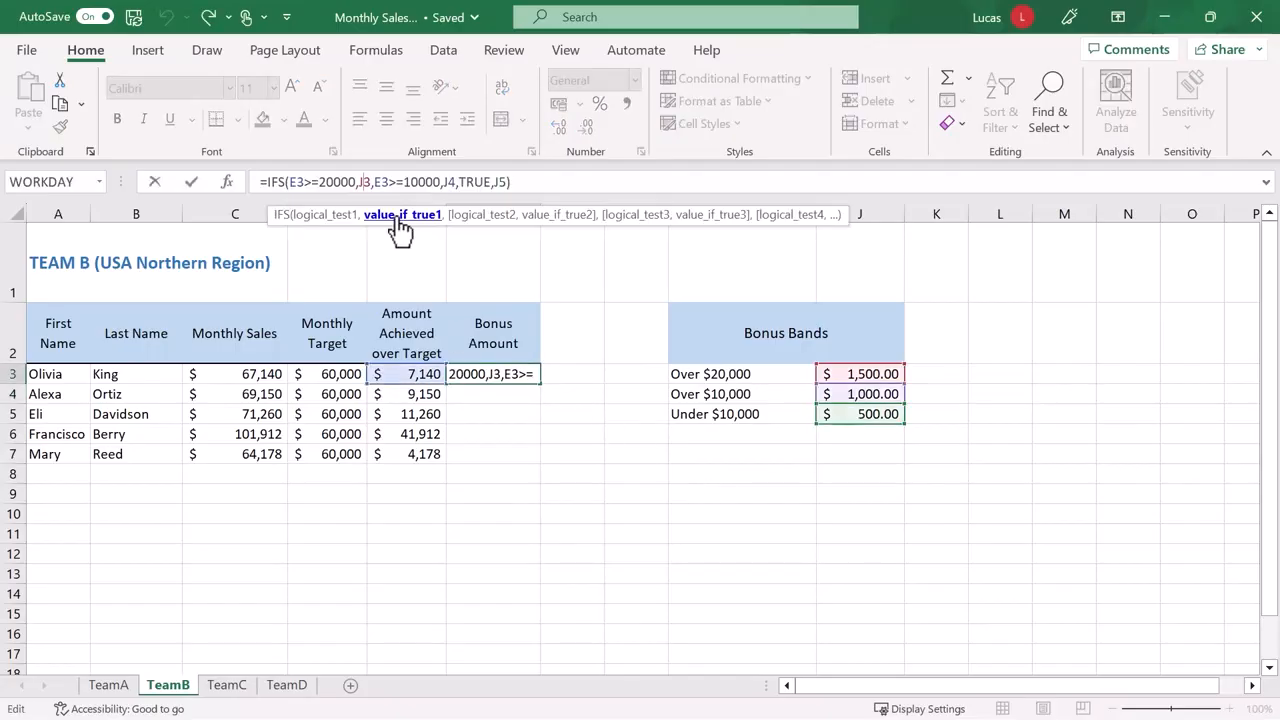
key(F4)
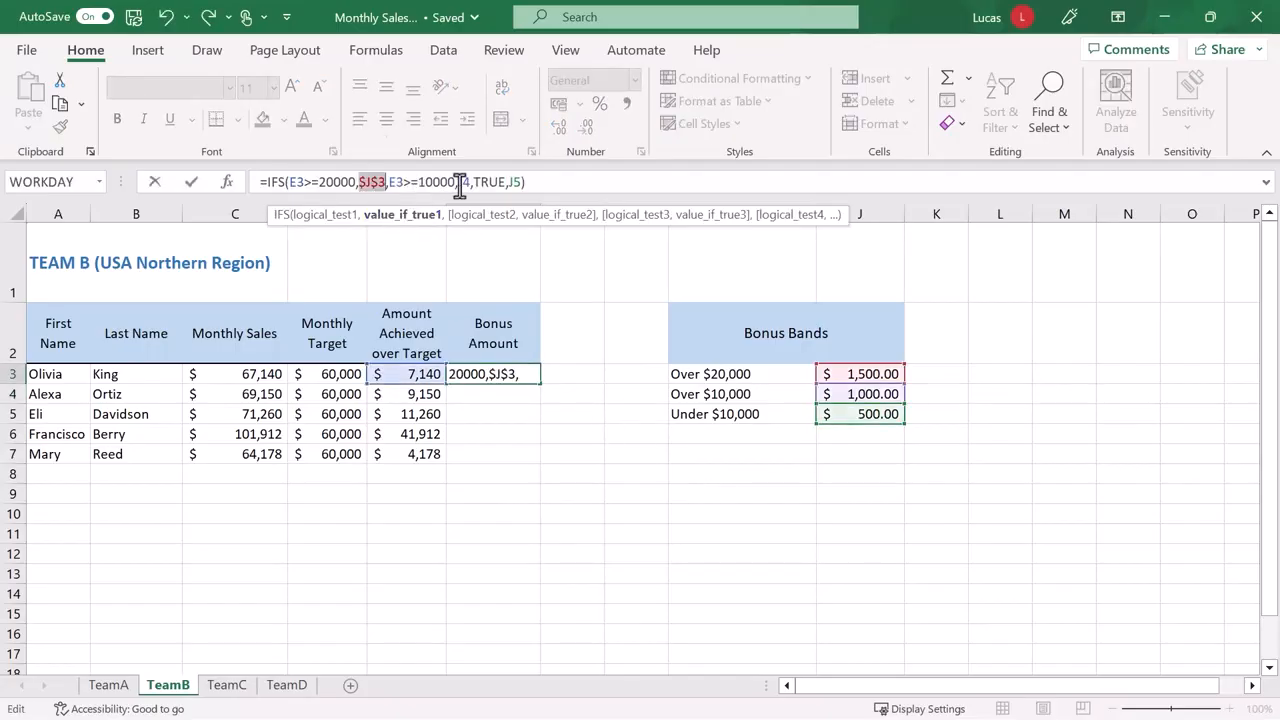
click(462, 182)
key(F4)
click(528, 182)
key(F4)
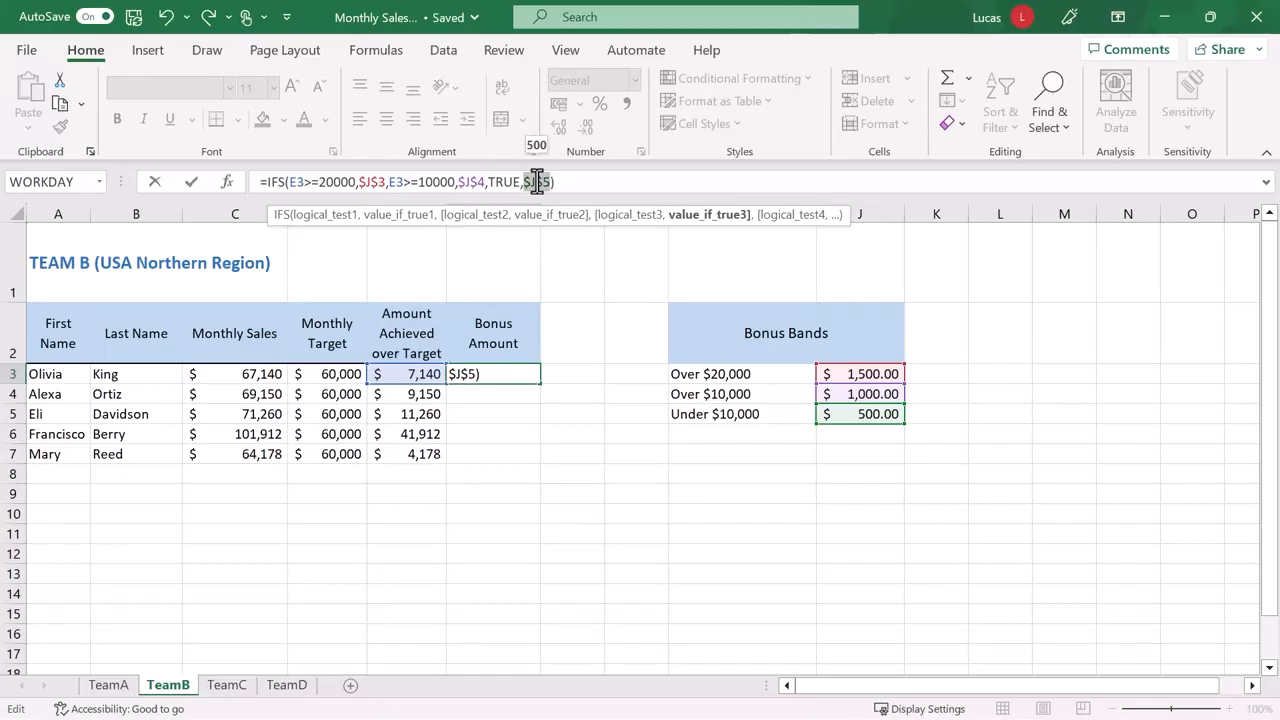
key(Return)
click(524, 373)
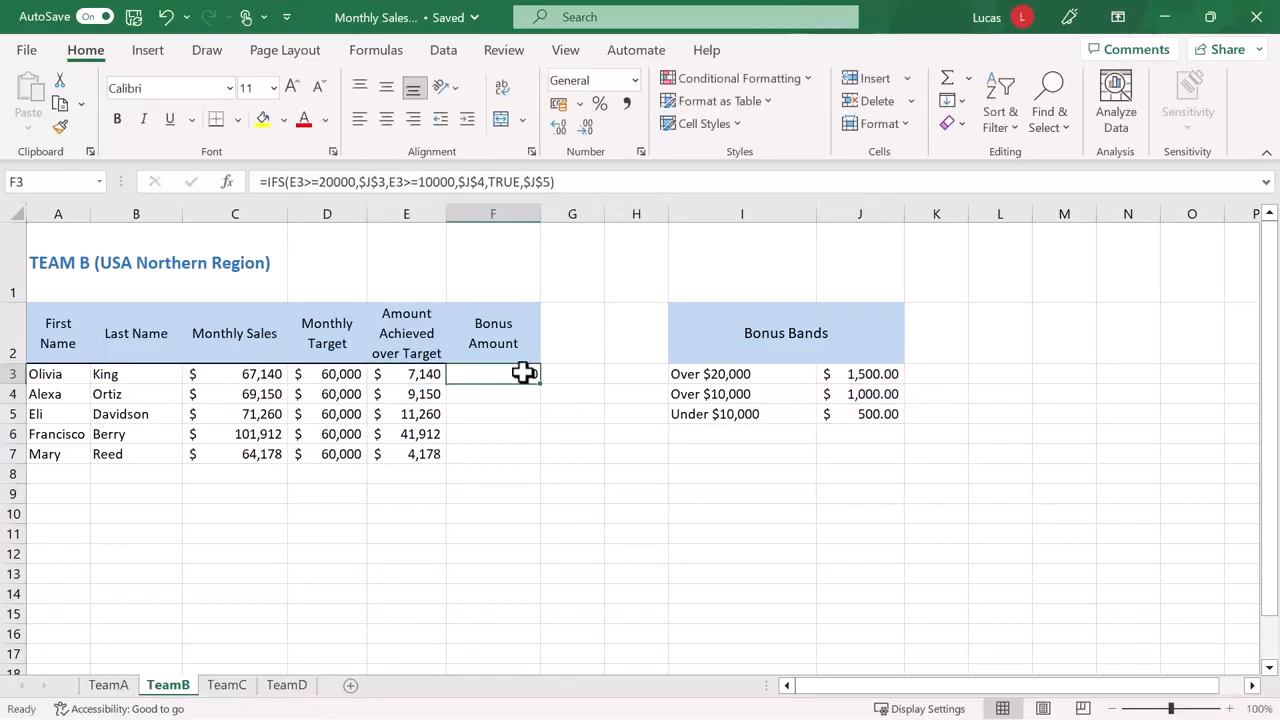
drag(540, 383, 545, 465)
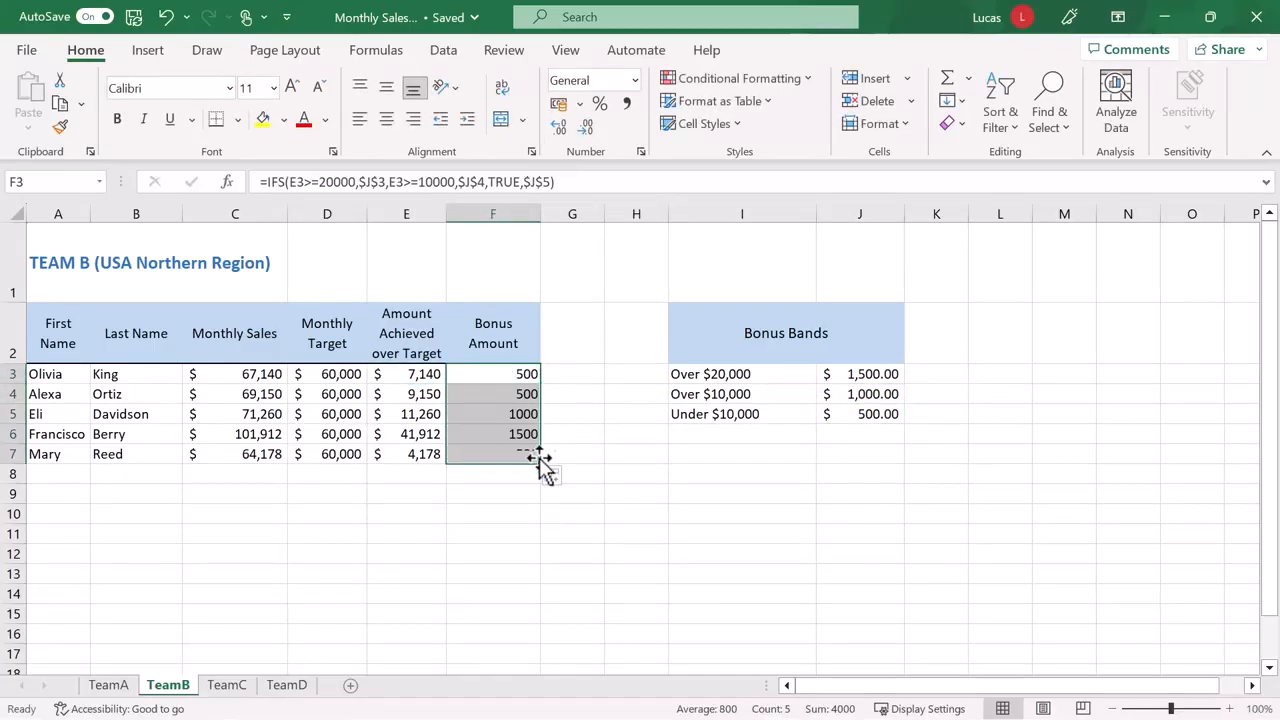